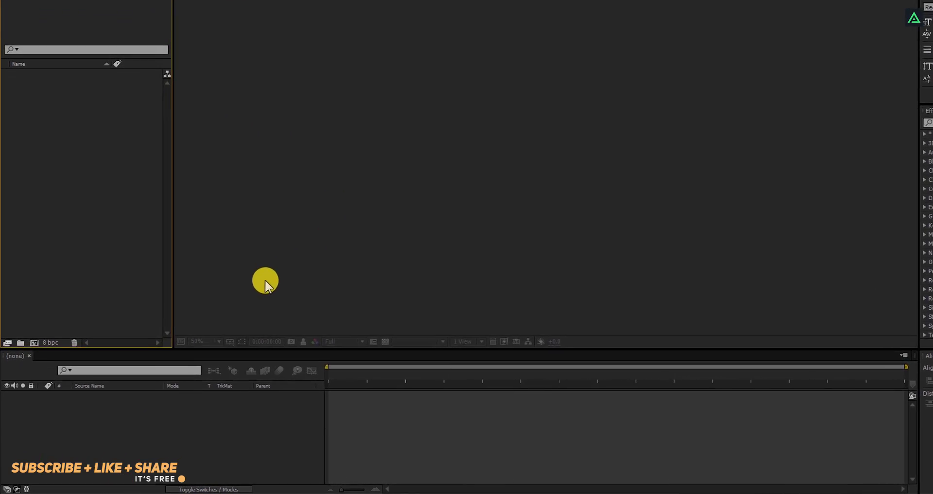
Create a 1920×1080, 30 fps, 10-second composition named Particles_Logo_Animation
{"action": "left_click", "coordinate": [53, 259]}
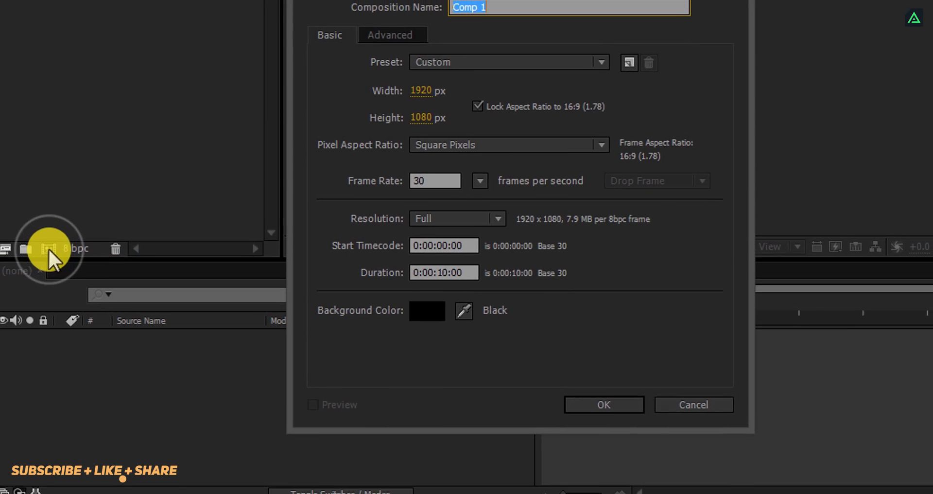
{"action": "type", "text": "Particles_Logo_Animation"}
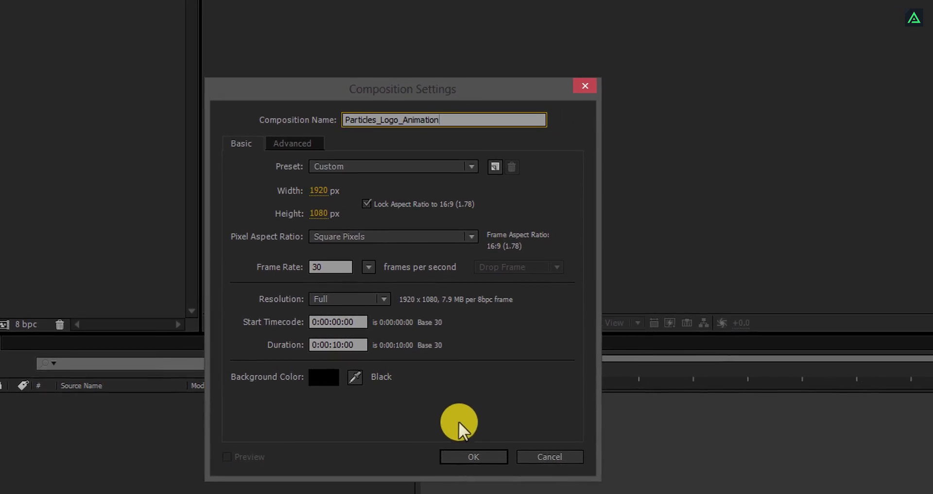
Confirm the composition and start a new full-frame black solid named Background
{"action": "left_click", "coordinate": [503, 460]}
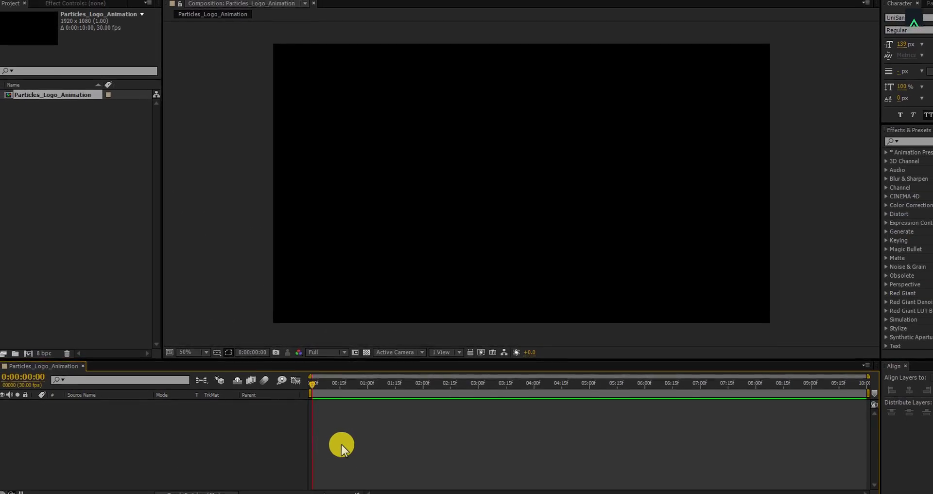
{"action": "right_click", "coordinate": [143, 430]}
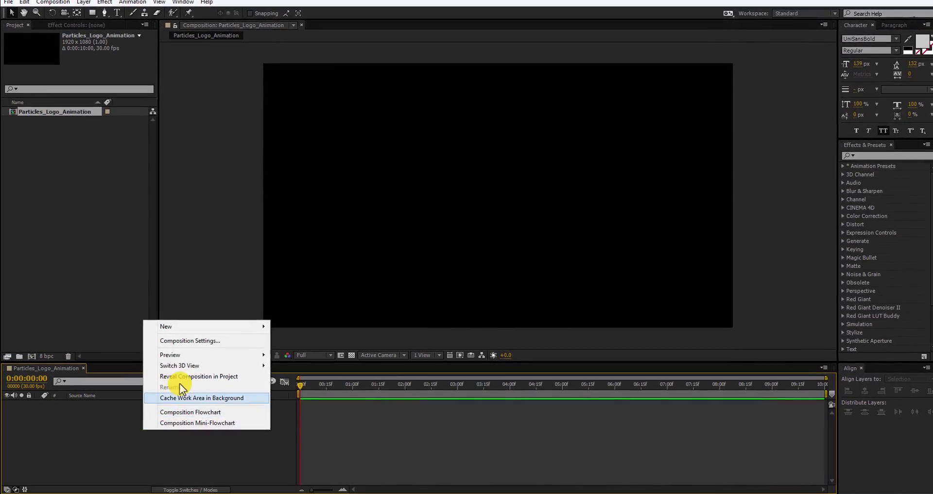
{"action": "mouse_move", "coordinate": [243, 321]}
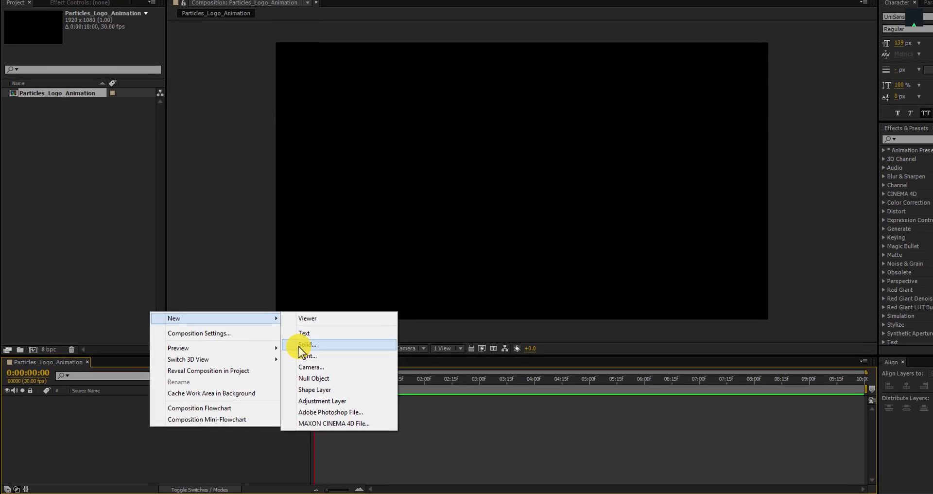
{"action": "left_click", "coordinate": [298, 346]}
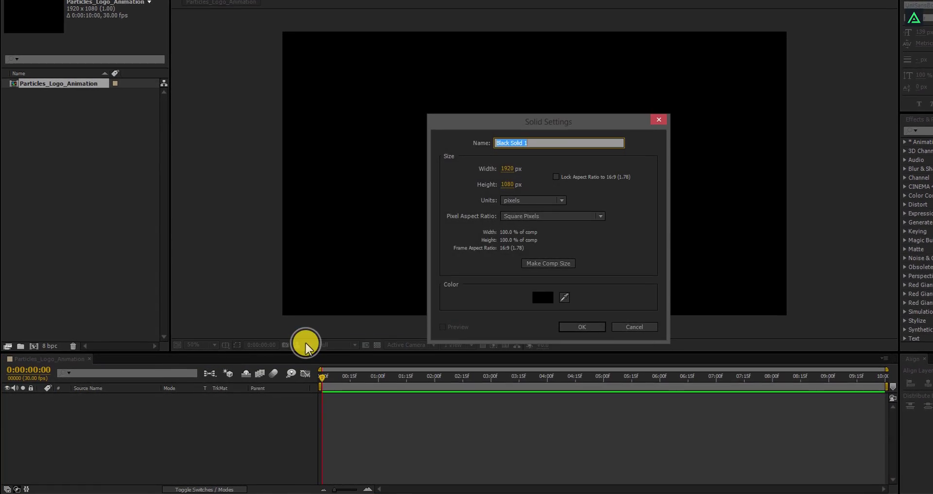
{"action": "type", "text": "Background"}
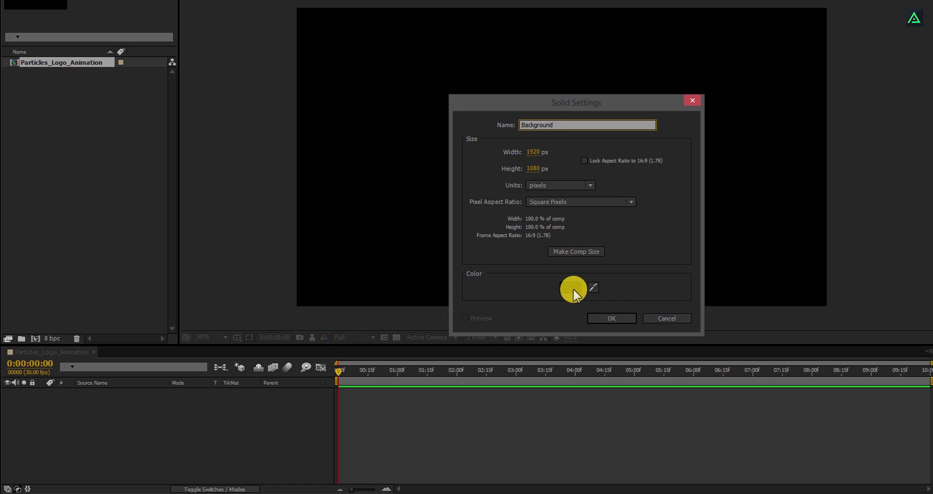
Add the Background solid and apply the Gradient Ramp effect to it
{"action": "left_click", "coordinate": [605, 318]}
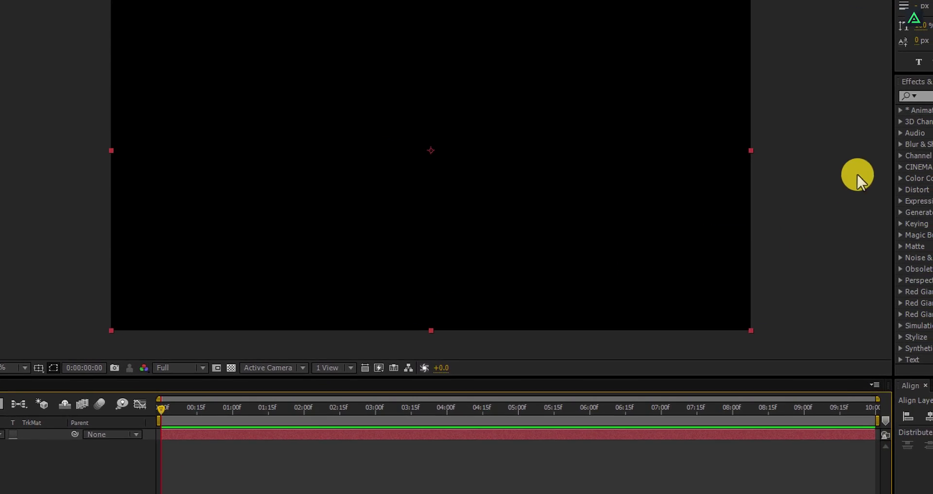
{"action": "left_click", "coordinate": [928, 96]}
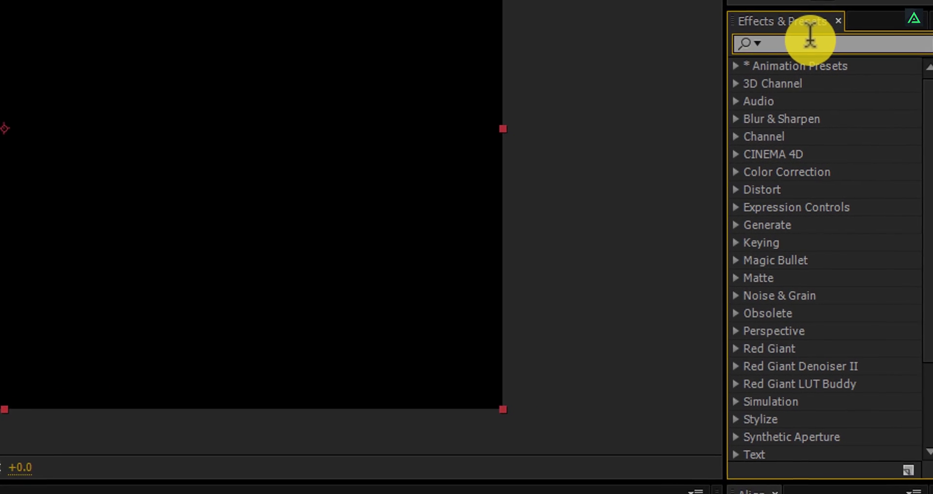
{"action": "left_click", "coordinate": [810, 40]}
{"action": "type", "text": "ram"}
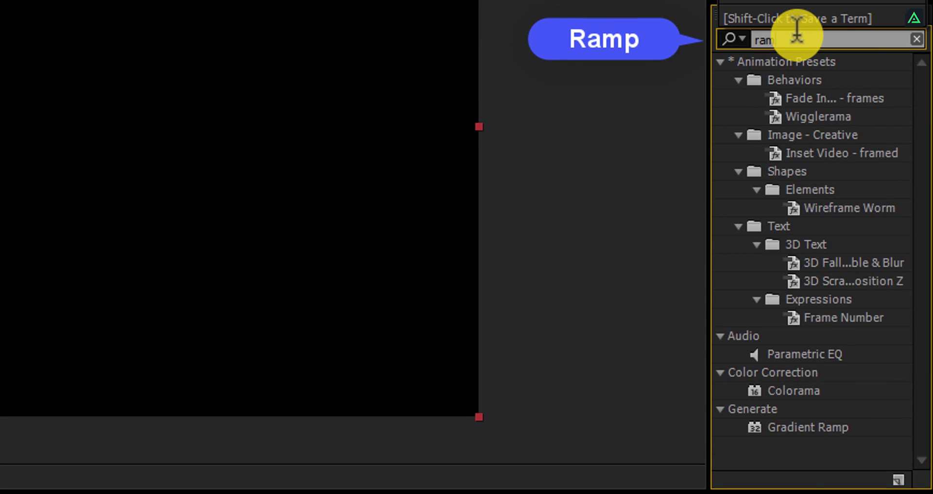
{"action": "type", "text": "p"}
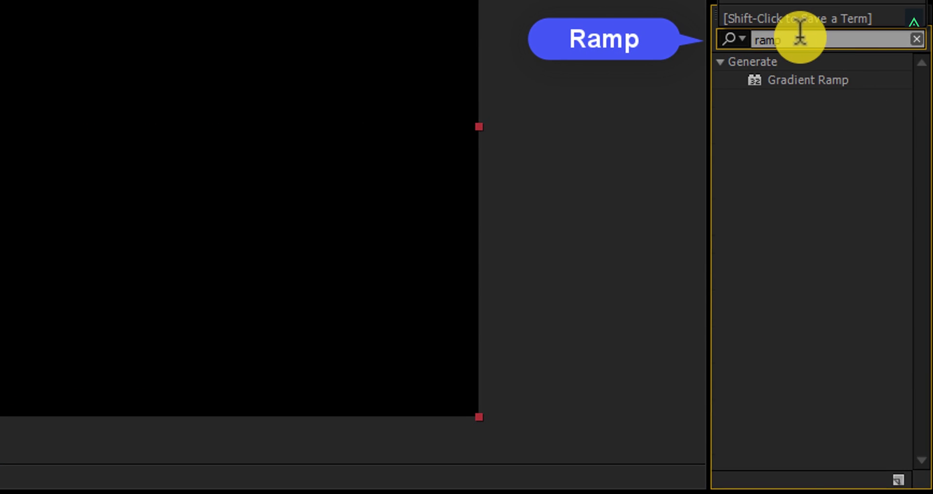
{"action": "double_click", "coordinate": [810, 81]}
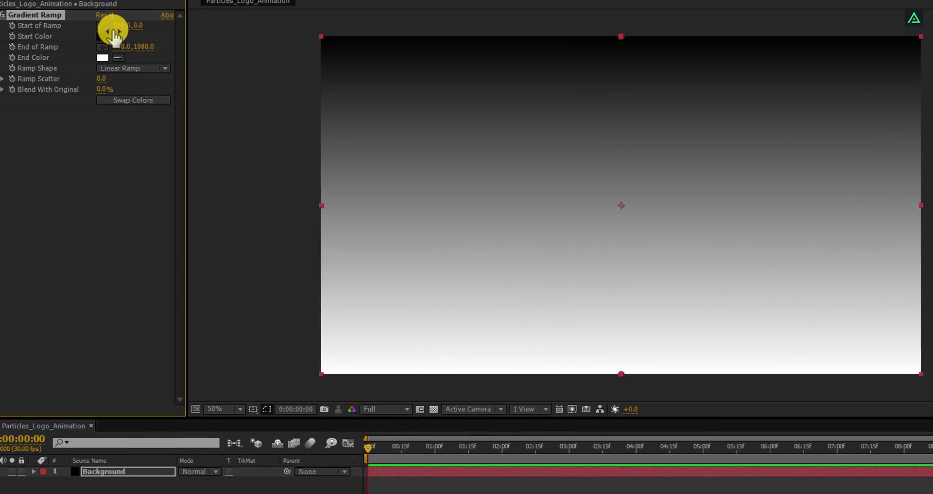
Set the ramp's start colour to #246C92 and end colour to black, then import Logo.png
{"action": "left_click", "coordinate": [112, 36]}
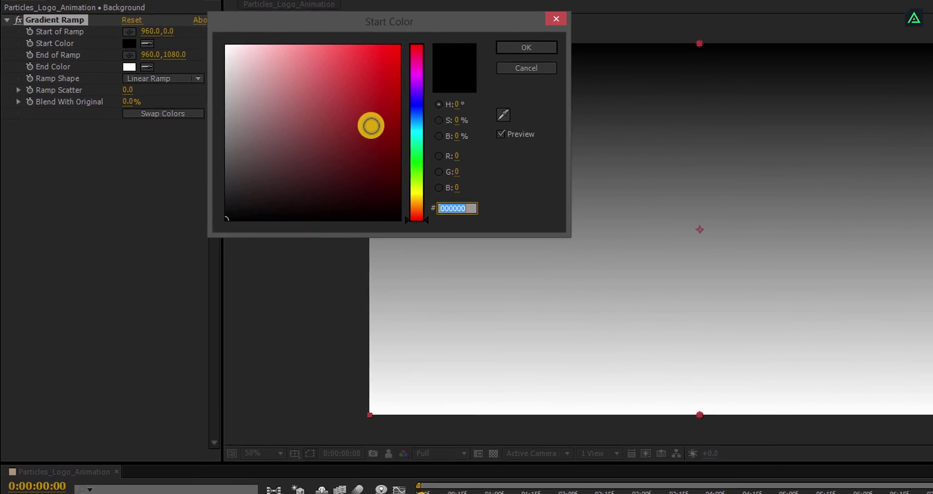
{"action": "left_click_drag", "start_coordinate": [417, 124], "coordinate": [417, 128]}
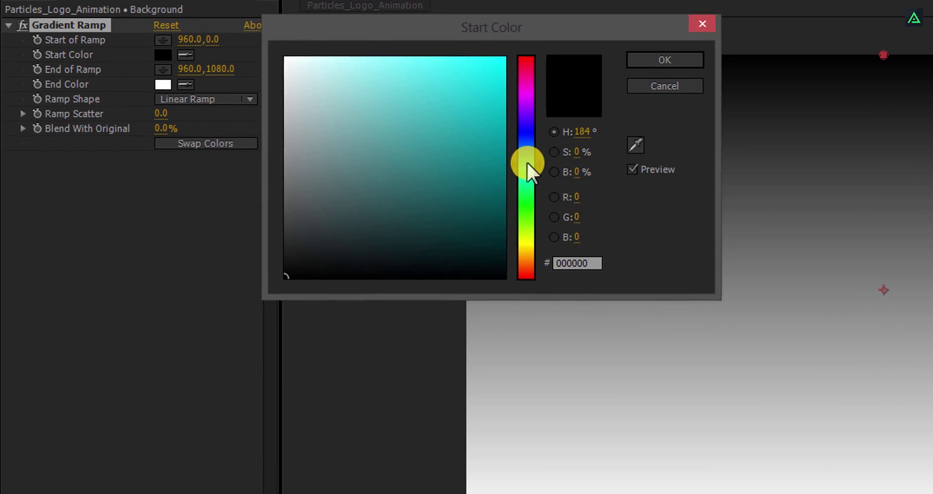
{"action": "left_click_drag", "start_coordinate": [527, 161], "coordinate": [527, 156]}
{"action": "left_click_drag", "start_coordinate": [452, 141], "coordinate": [451, 151]}
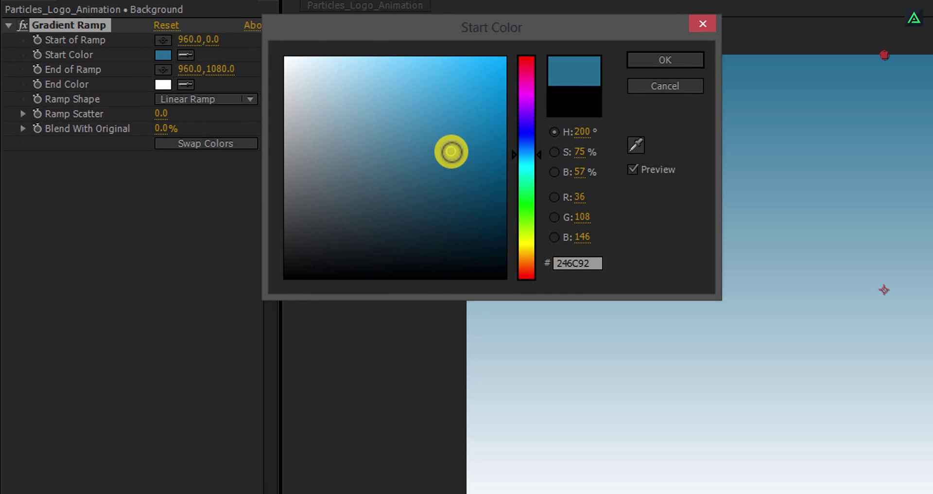
{"action": "left_click", "coordinate": [635, 60]}
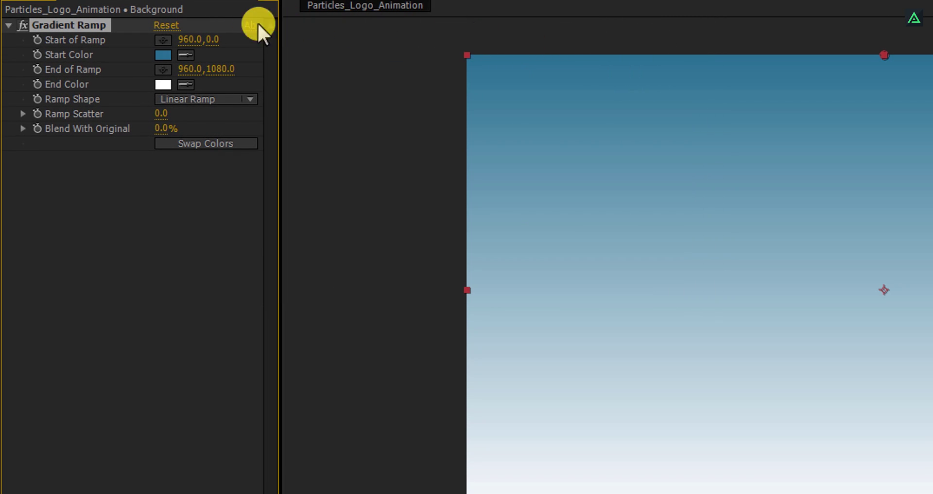
{"action": "left_click", "coordinate": [165, 84]}
{"action": "left_click_drag", "start_coordinate": [284, 189], "coordinate": [271, 279]}
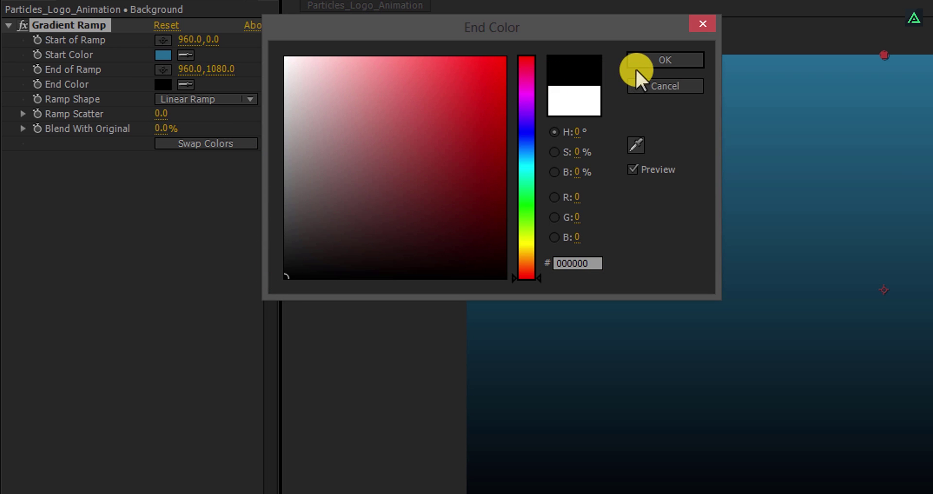
{"action": "left_click", "coordinate": [637, 65]}
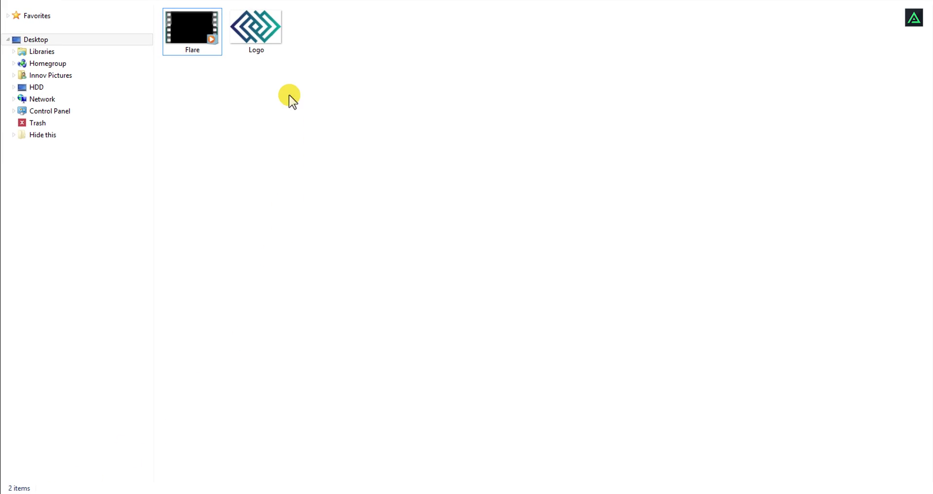
{"action": "left_click_drag", "start_coordinate": [256, 27], "coordinate": [88, 219]}
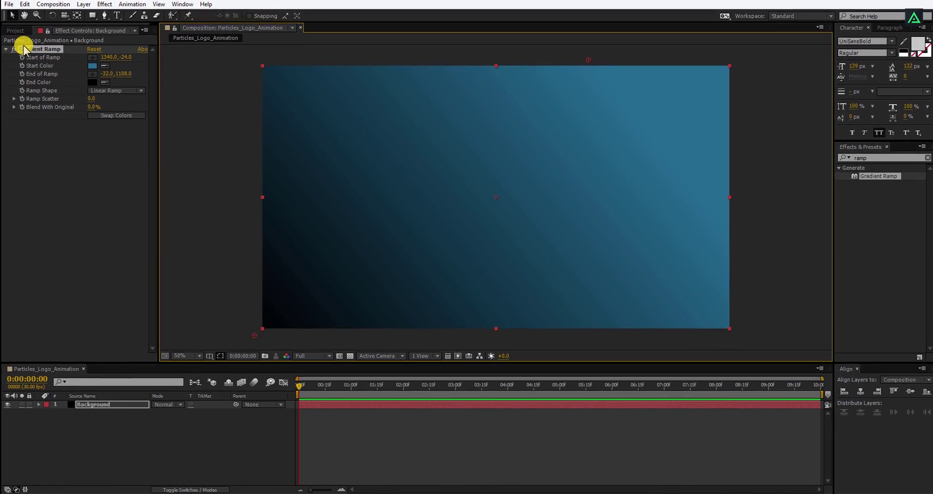
Place Logo.png from the Project panel into the composition as the top layer
{"action": "left_click", "coordinate": [14, 30]}
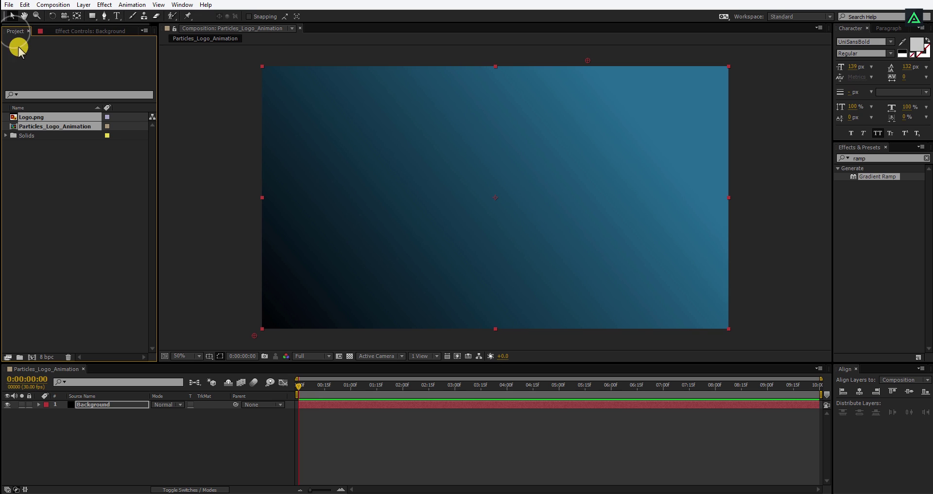
{"action": "left_click", "coordinate": [37, 117]}
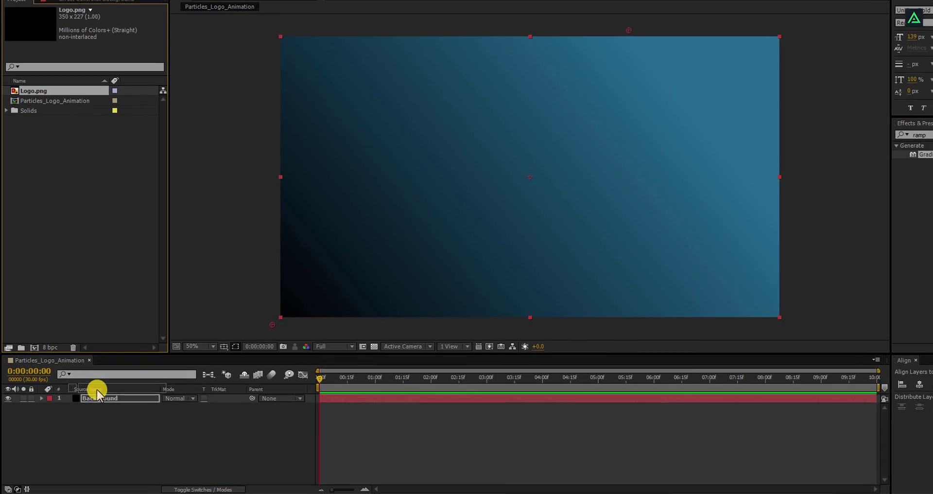
{"action": "left_click_drag", "start_coordinate": [97, 390], "coordinate": [99, 392]}
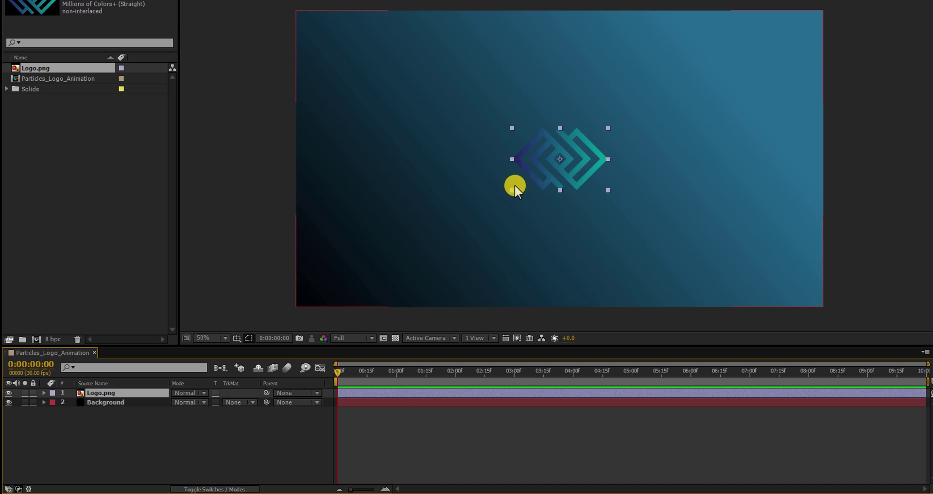
Change the Background's Gradient Ramp start colour to navy #151E60
{"action": "left_click", "coordinate": [121, 402]}
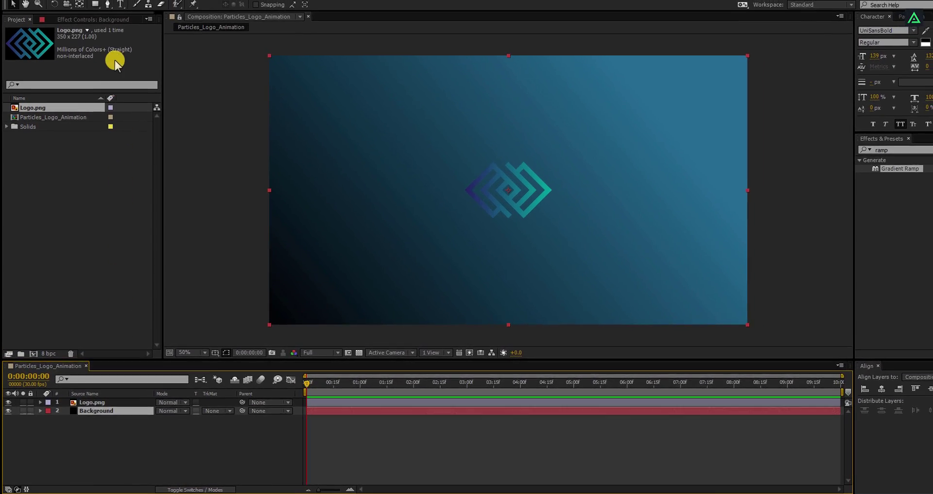
{"action": "left_click", "coordinate": [99, 20]}
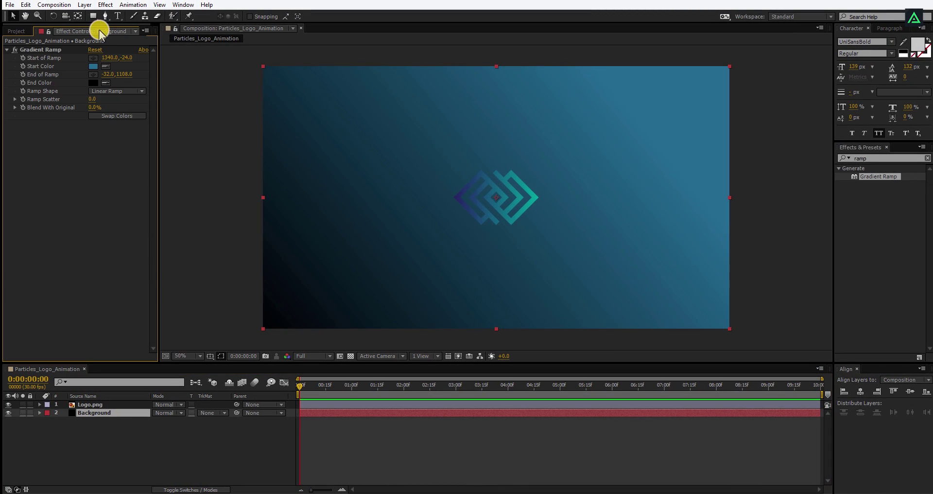
{"action": "left_click", "coordinate": [95, 66]}
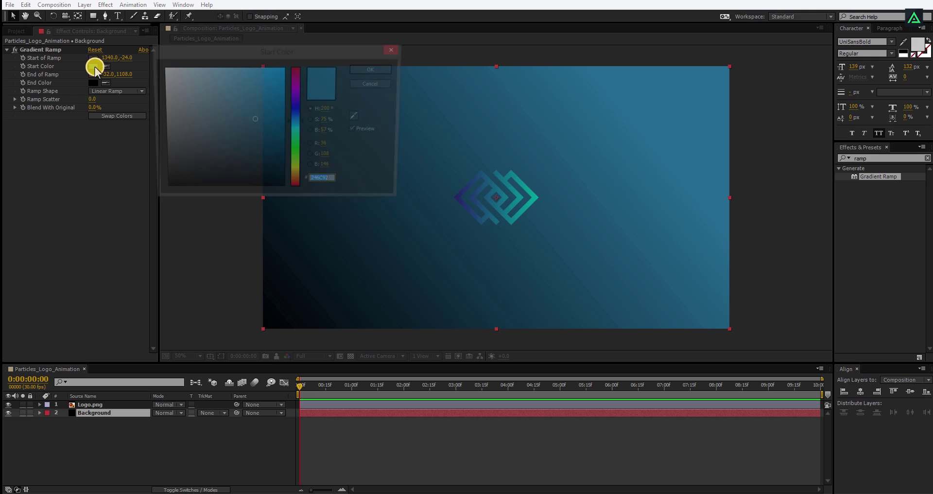
{"action": "left_click_drag", "start_coordinate": [290, 122], "coordinate": [249, 139]}
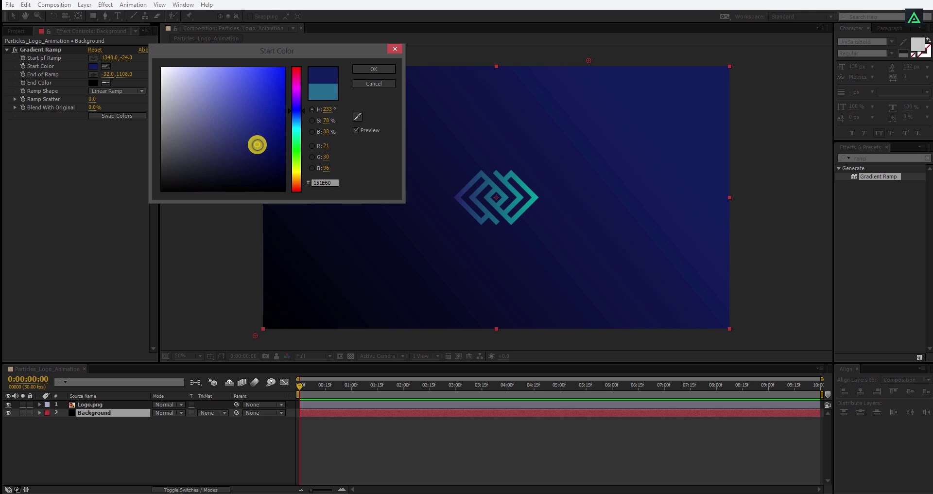
{"action": "left_click", "coordinate": [354, 70]}
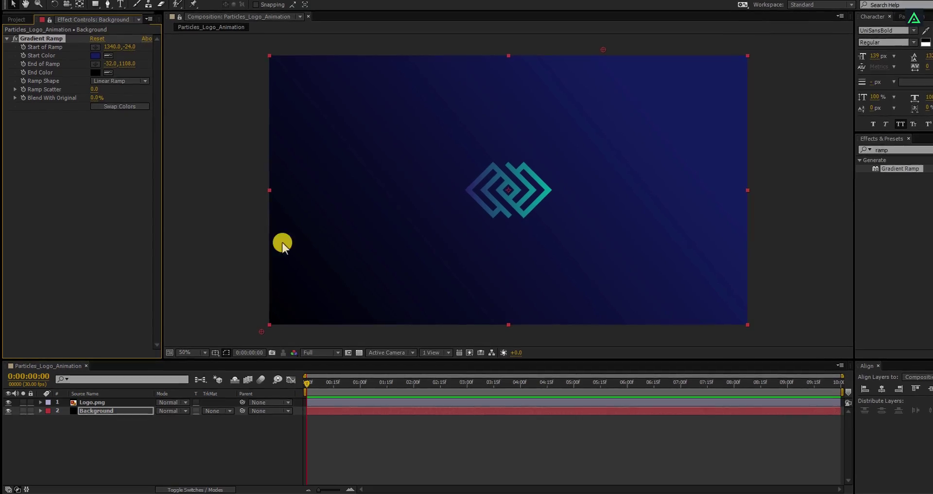
Create a new solid layer named Background_Shade
{"action": "right_click", "coordinate": [145, 433]}
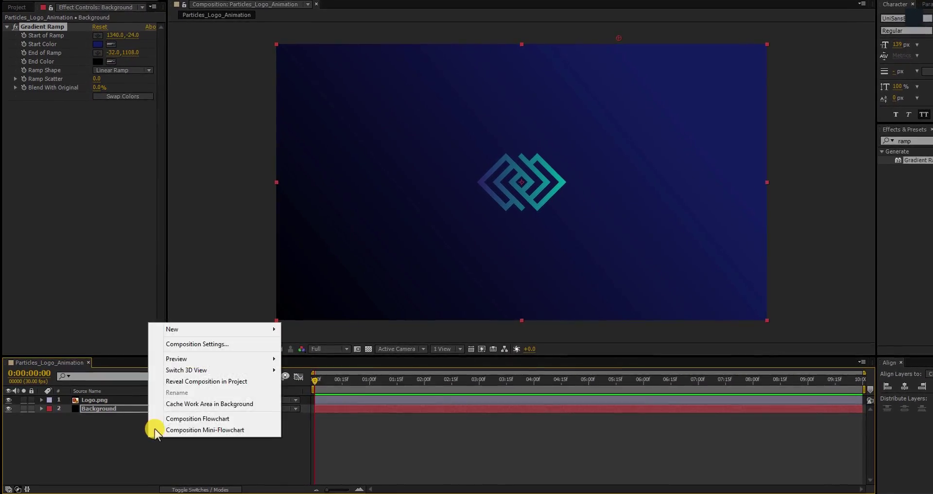
{"action": "mouse_move", "coordinate": [176, 329]}
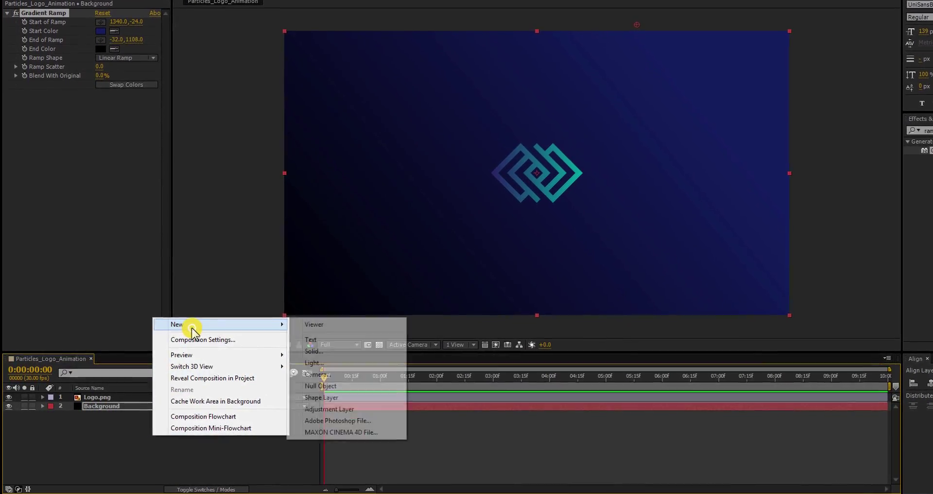
{"action": "left_click", "coordinate": [311, 349]}
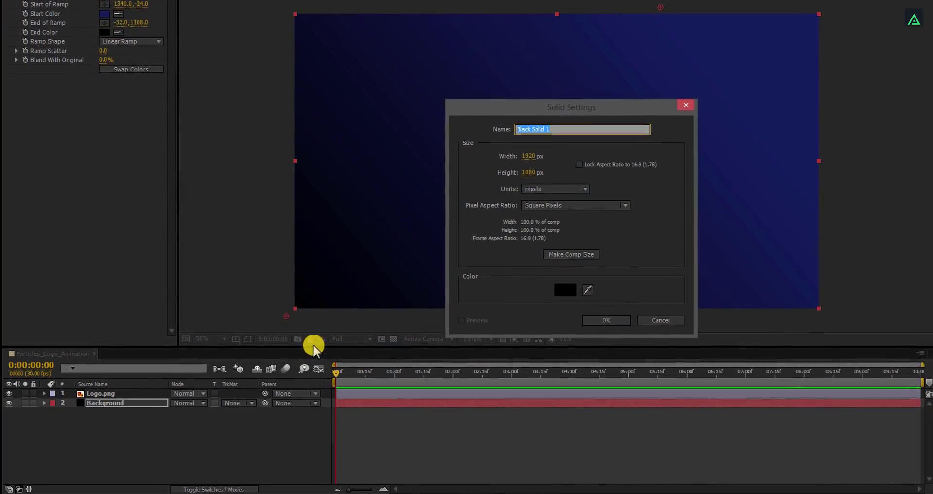
{"action": "type", "text": "Background_Shade"}
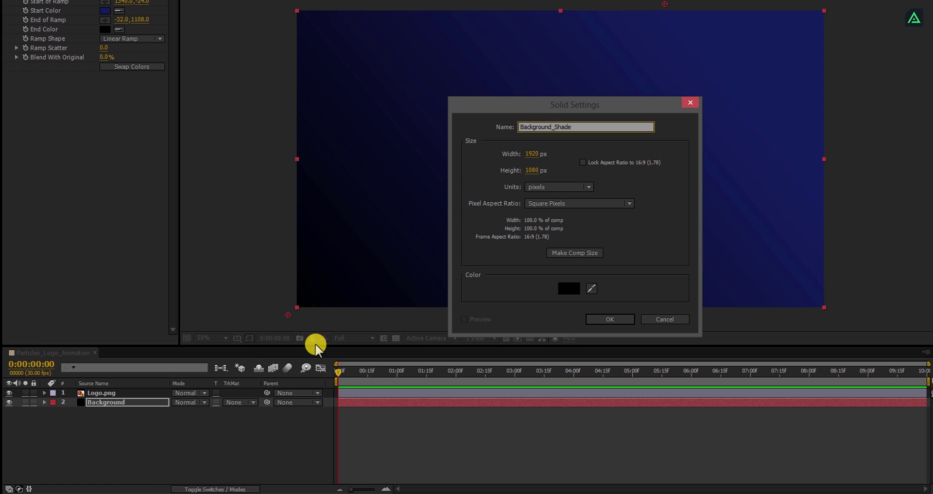
{"action": "left_click", "coordinate": [602, 319]}
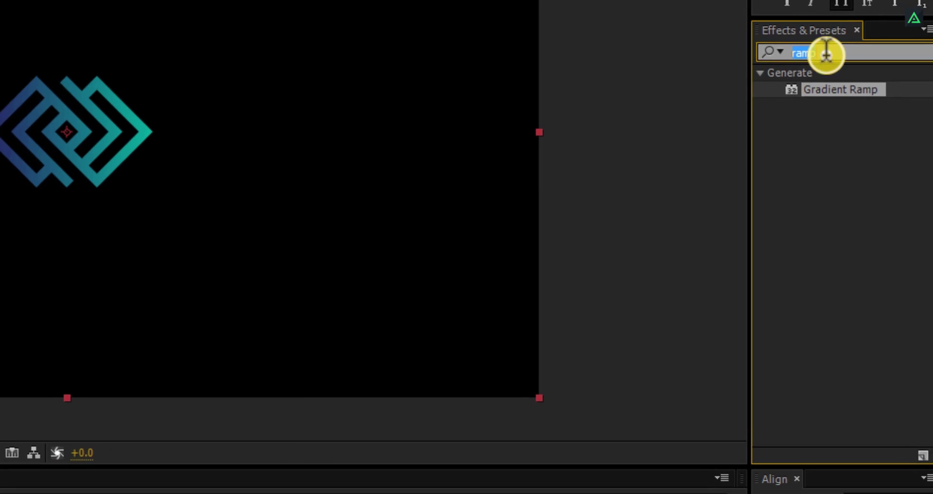
Apply Fractal Noise to Background_Shade via an Effects & Presets search for 'frac'
{"action": "double_click", "coordinate": [930, 100]}
{"action": "type", "text": "frac"}
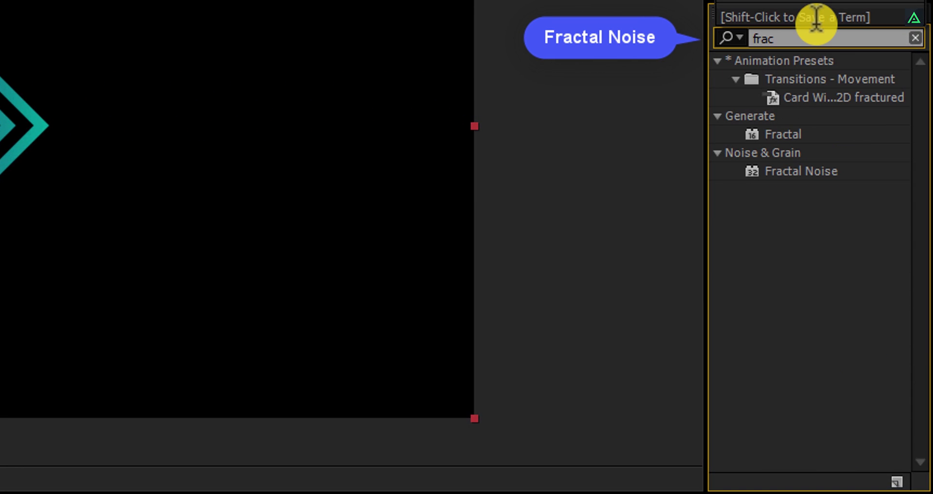
{"action": "left_click", "coordinate": [809, 171]}
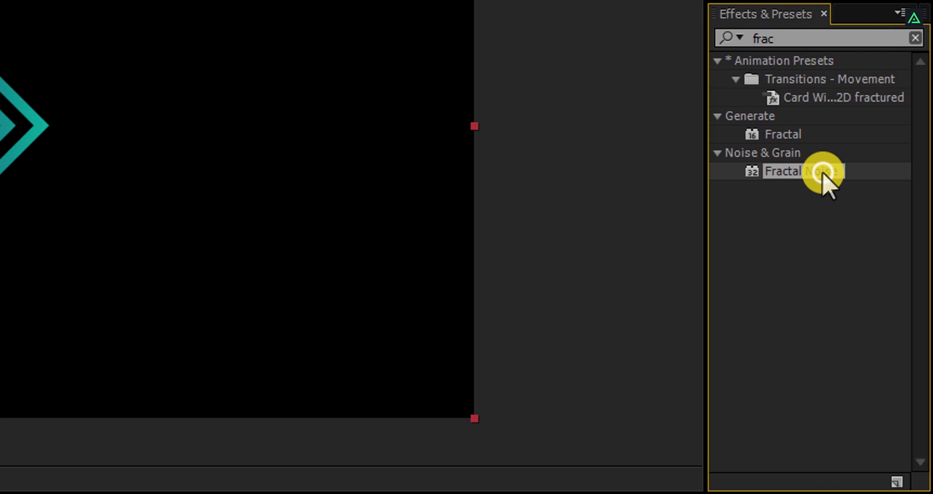
{"action": "double_click", "coordinate": [822, 173]}
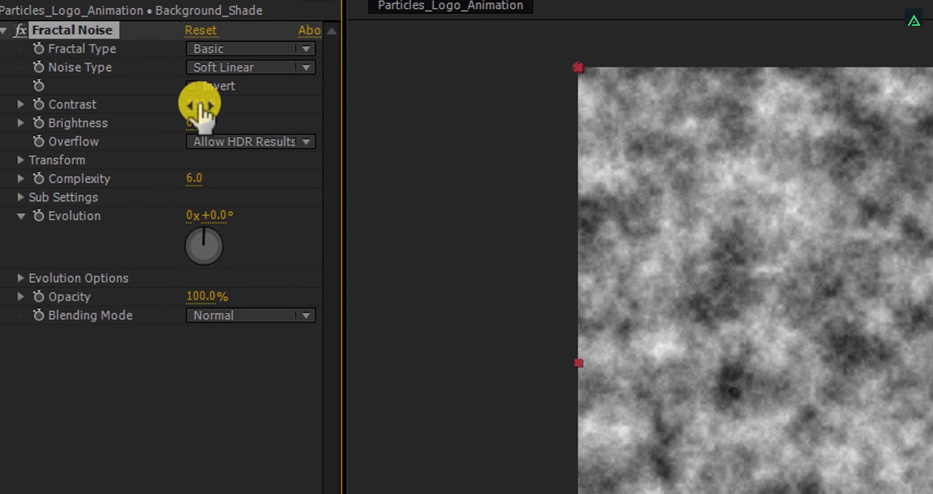
Set the Fractal Noise Contrast to 50, Brightness to 30 and Complexity to 1
{"action": "left_click", "coordinate": [209, 106]}
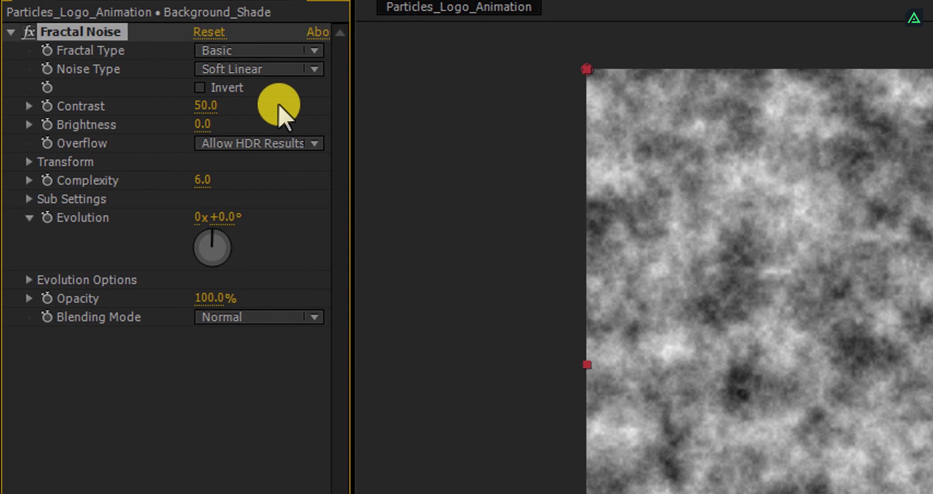
{"action": "key", "text": "Return"}
{"action": "left_click", "coordinate": [203, 124]}
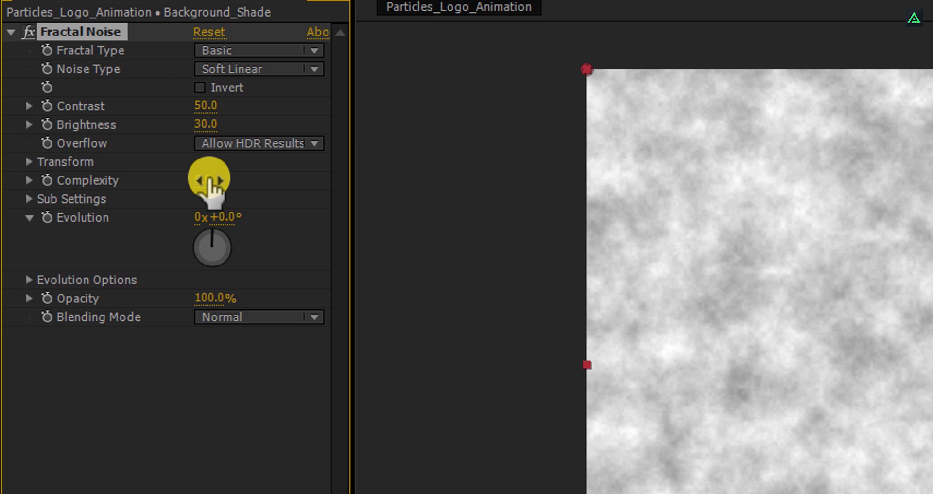
{"action": "left_click", "coordinate": [209, 181]}
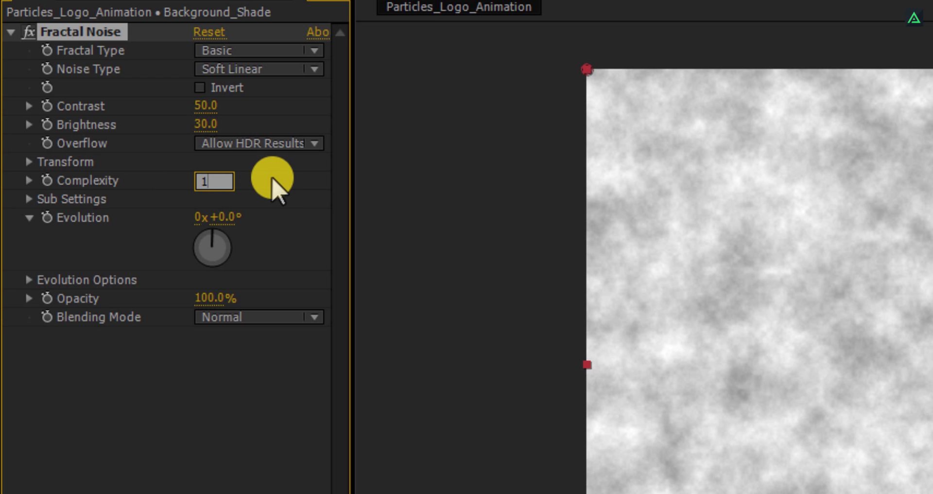
{"action": "type", "text": "1"}
{"action": "key", "text": "Return"}
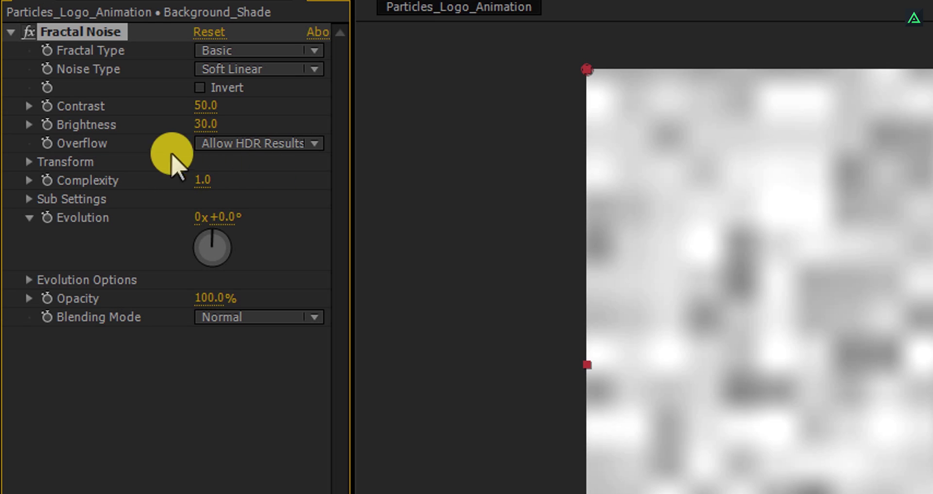
Turn off Uniform Scaling and set noise Scale Width 1000 and Scale Height 500
{"action": "left_click", "coordinate": [29, 162]}
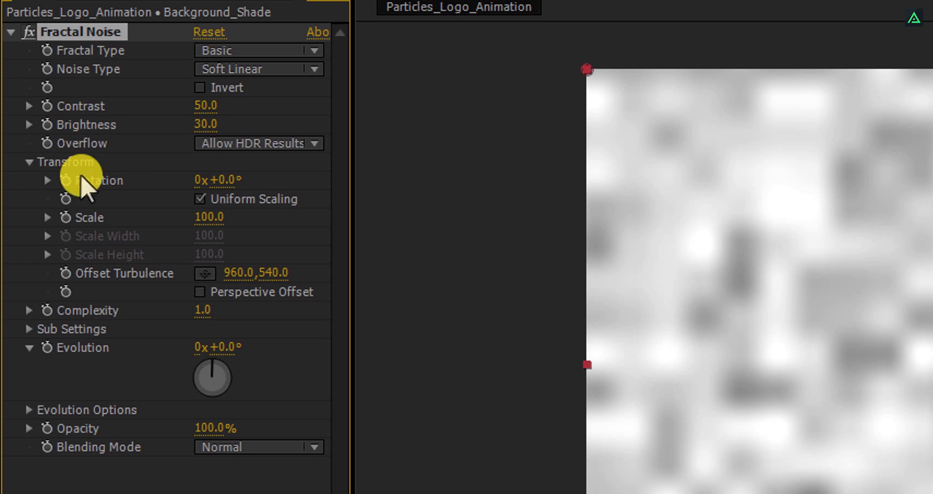
{"action": "left_click", "coordinate": [200, 199]}
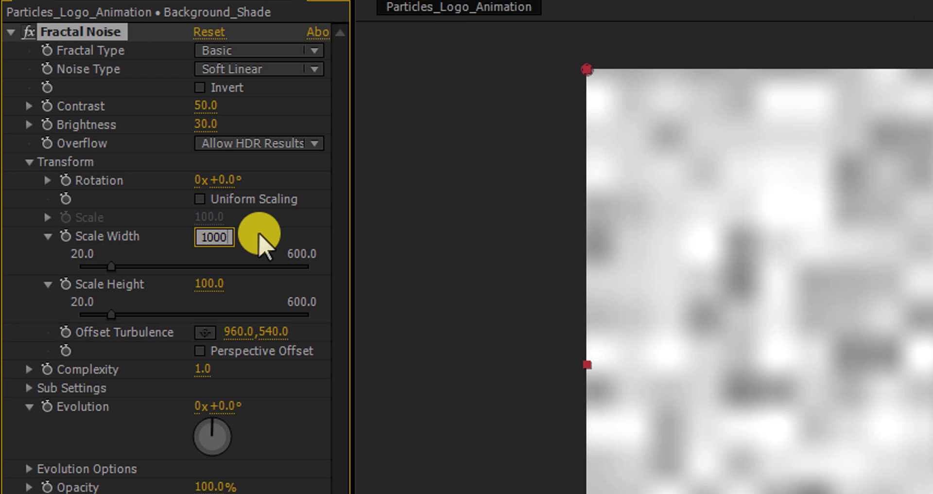
{"action": "key", "text": "Return"}
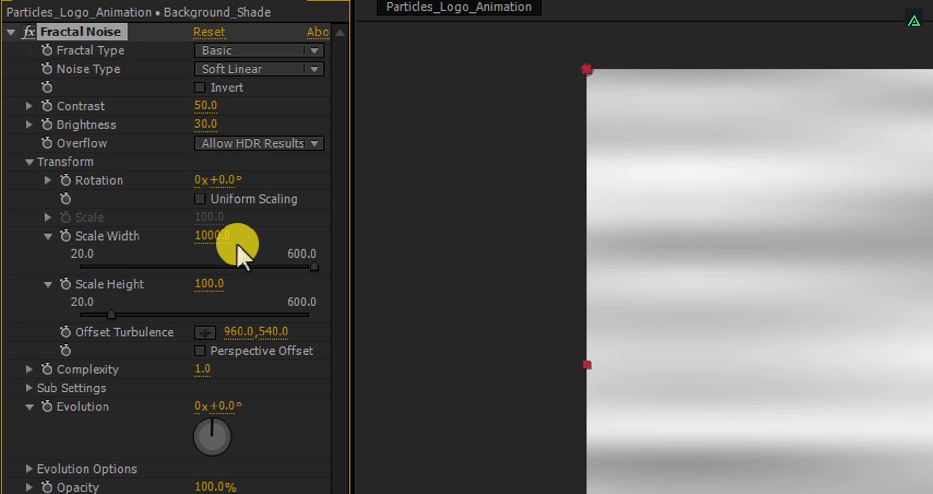
{"action": "left_click", "coordinate": [201, 285]}
{"action": "type", "text": "500"}
{"action": "key", "text": "Return"}
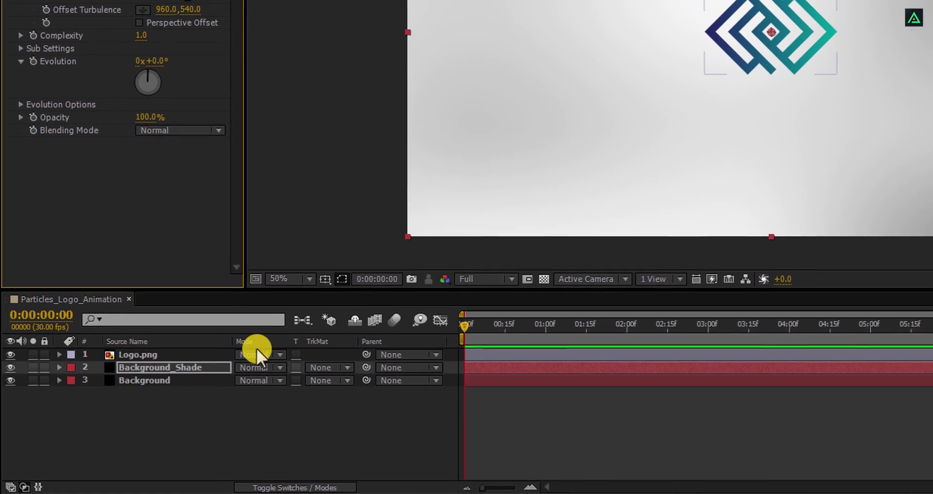
Show the Modes column and set Background_Shade's blending mode to Multiply
{"action": "key", "text": "F4"}
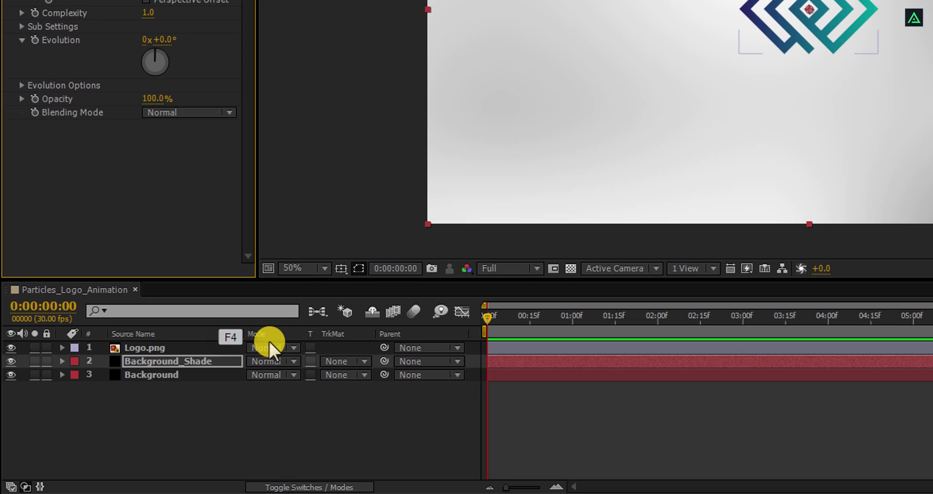
{"action": "key", "text": "F4"}
{"action": "key", "text": "F4"}
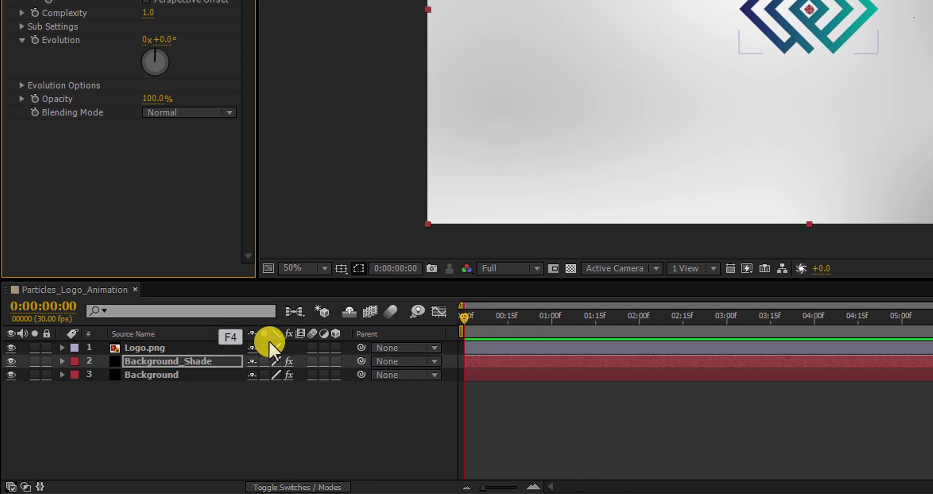
{"action": "key", "text": "F4"}
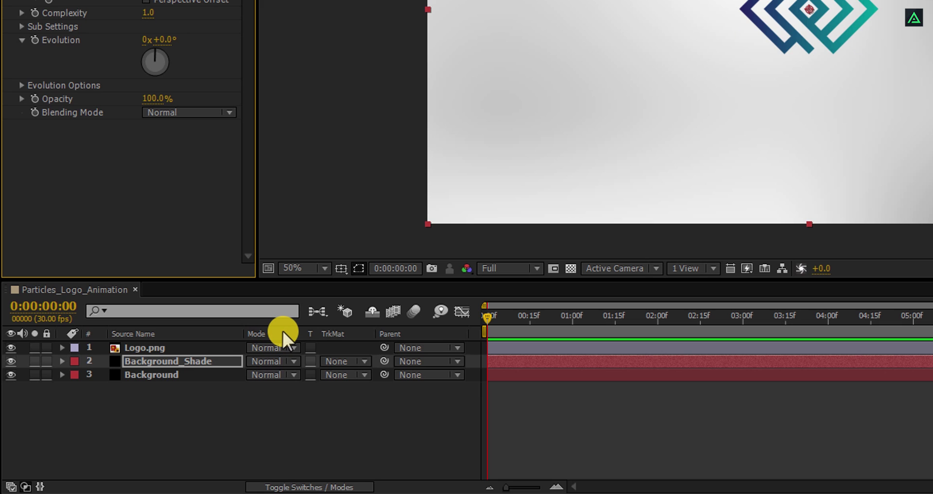
{"action": "right_click", "coordinate": [281, 331]}
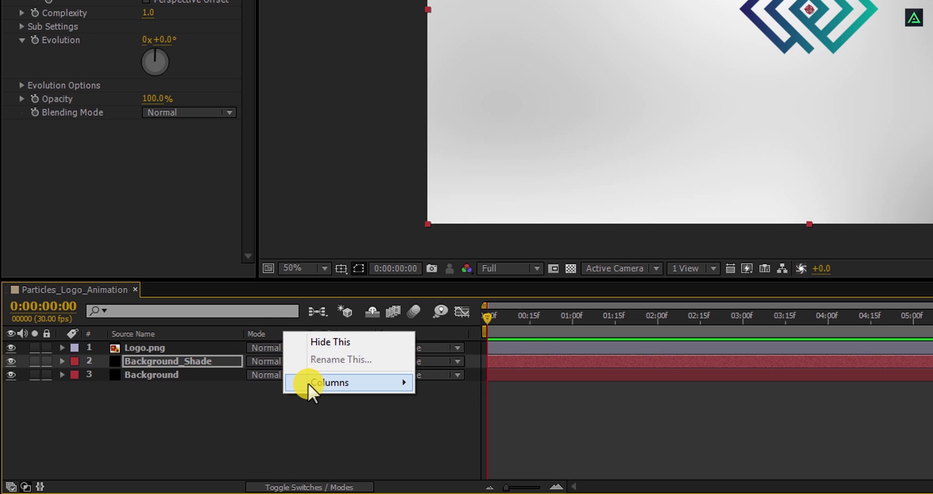
{"action": "mouse_move", "coordinate": [308, 383]}
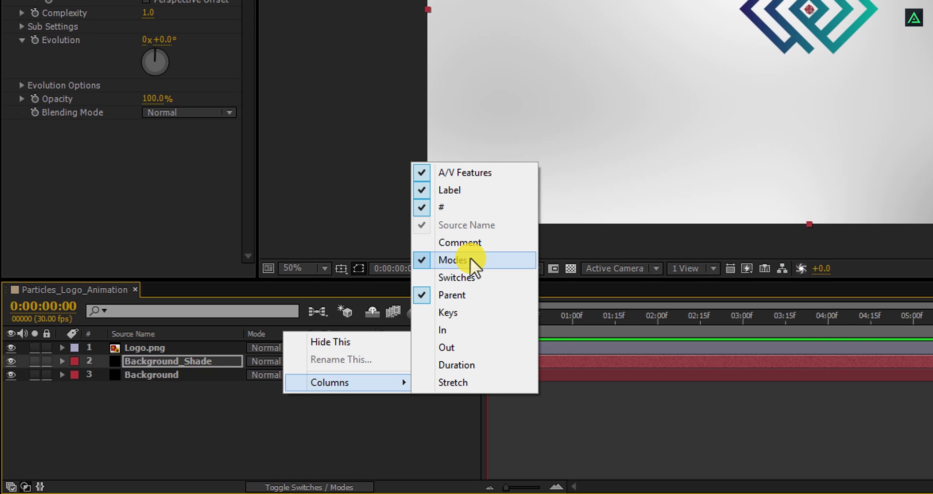
{"action": "left_click", "coordinate": [262, 361]}
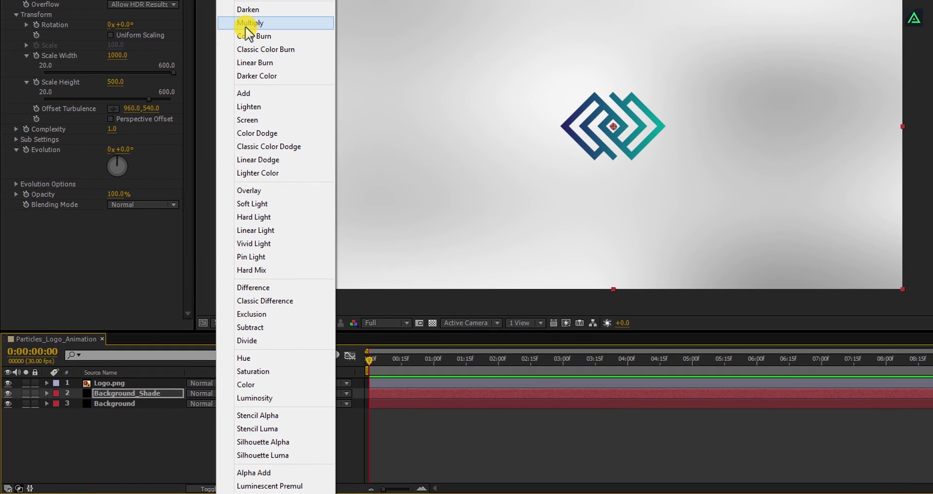
{"action": "left_click", "coordinate": [245, 25]}
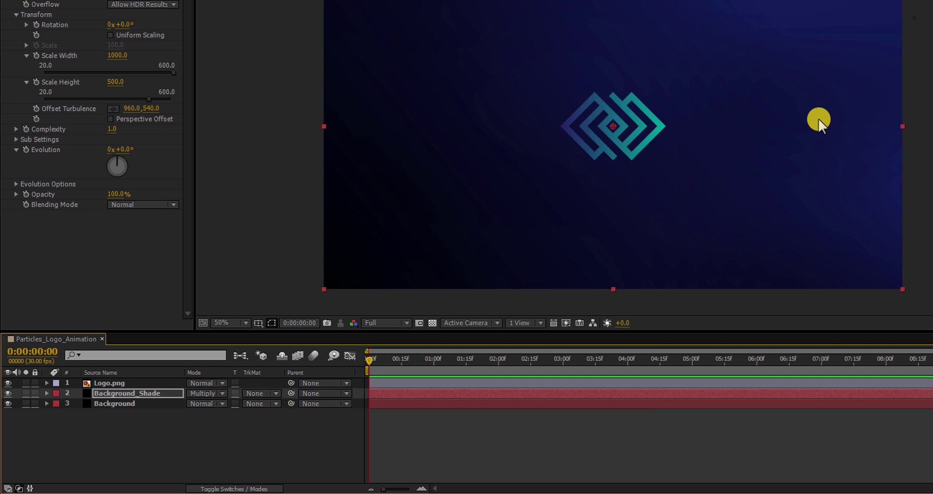
{"action": "left_click", "coordinate": [113, 383]}
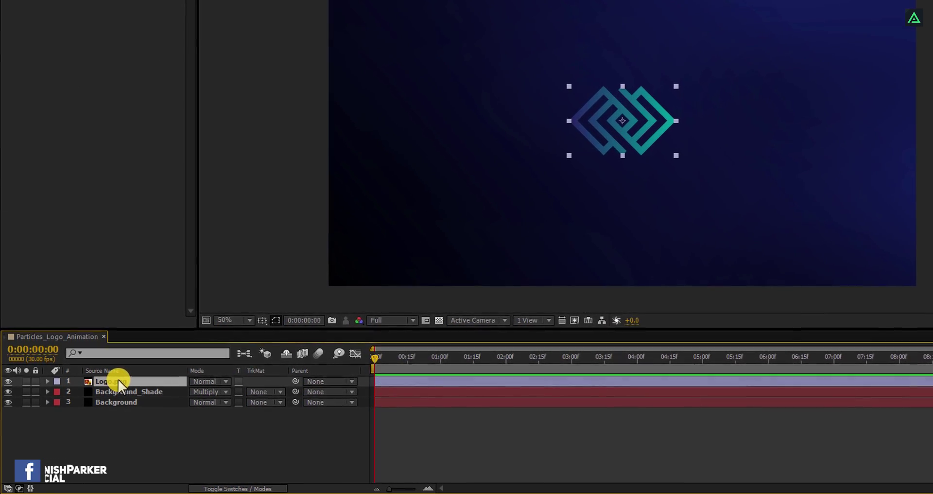
Pre-compose the Logo.png layer into a new composition named Logo Comp
{"action": "right_click", "coordinate": [118, 380]}
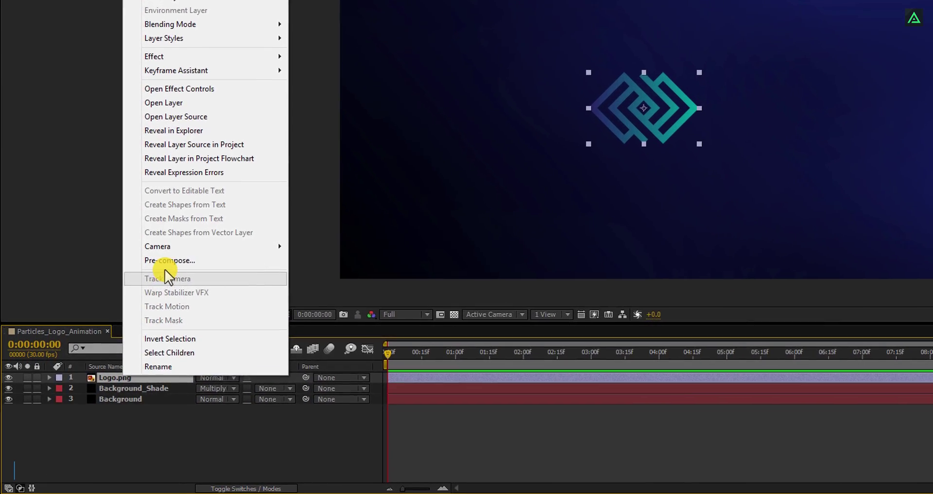
{"action": "left_click", "coordinate": [167, 260]}
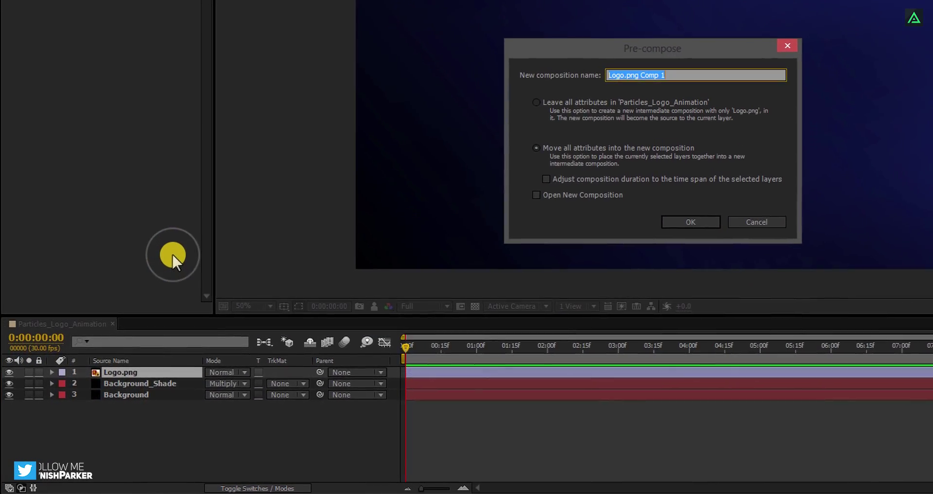
{"action": "type", "text": "Logo Comp"}
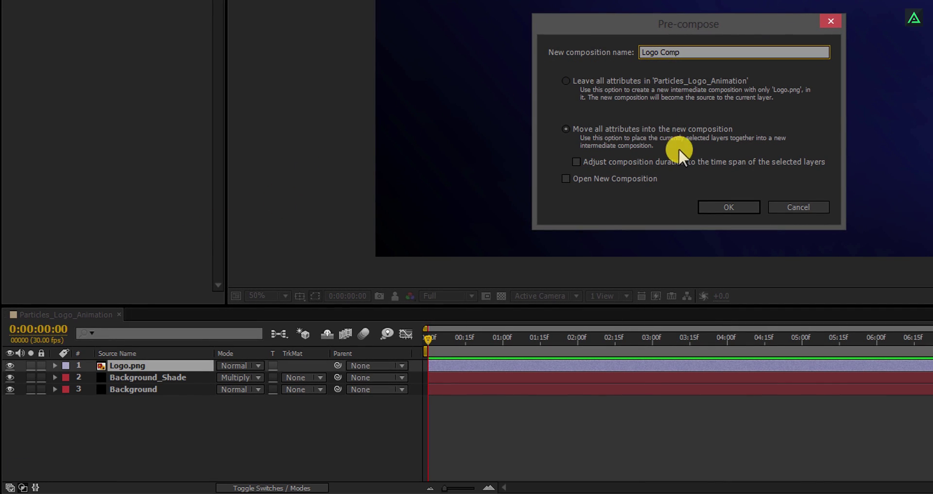
{"action": "left_click", "coordinate": [709, 203]}
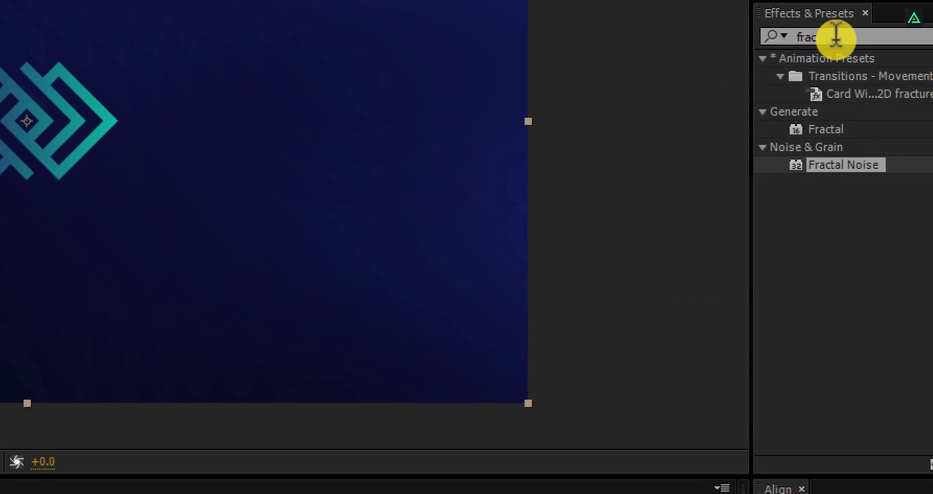
Apply the CC Ball Action effect to Logo Comp
{"action": "double_click", "coordinate": [835, 35]}
{"action": "type", "text": "cc ba"}
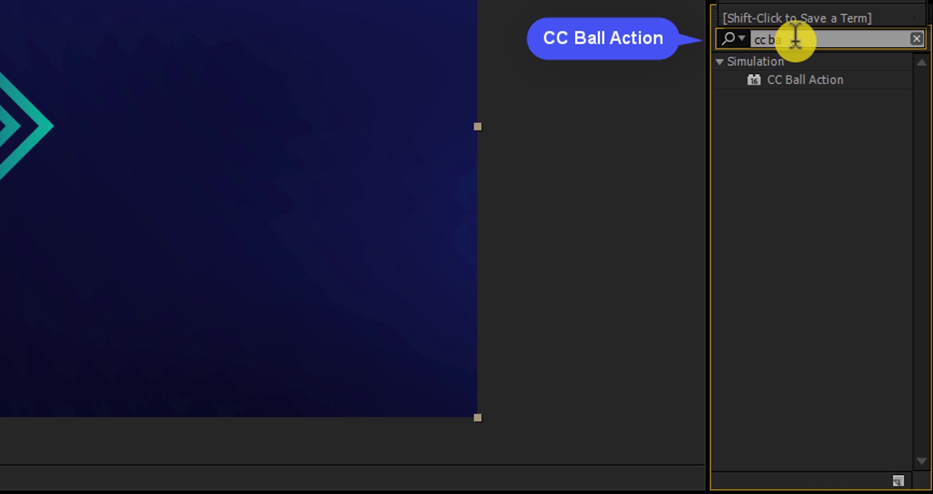
{"action": "double_click", "coordinate": [798, 81]}
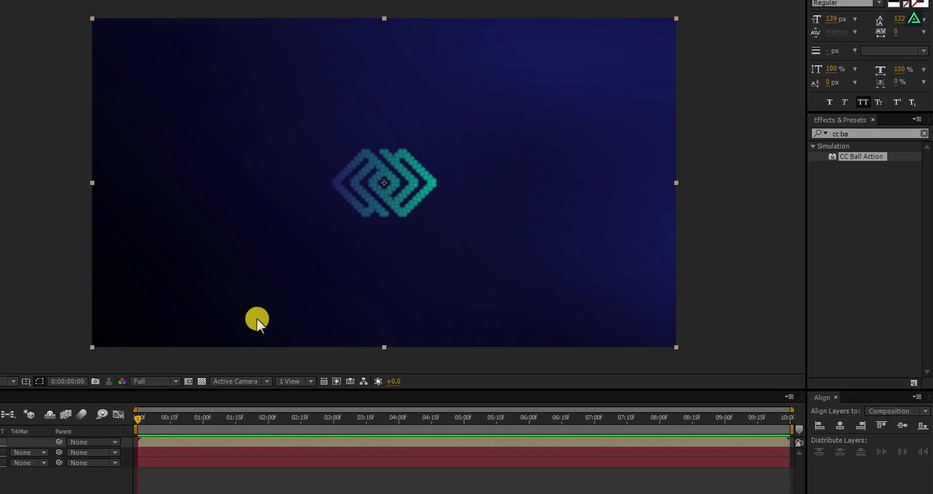
At 0:00:03:00, set keyframes for CC Ball Action's Scatter and Rotation
{"action": "left_click_drag", "start_coordinate": [146, 416], "coordinate": [191, 422]}
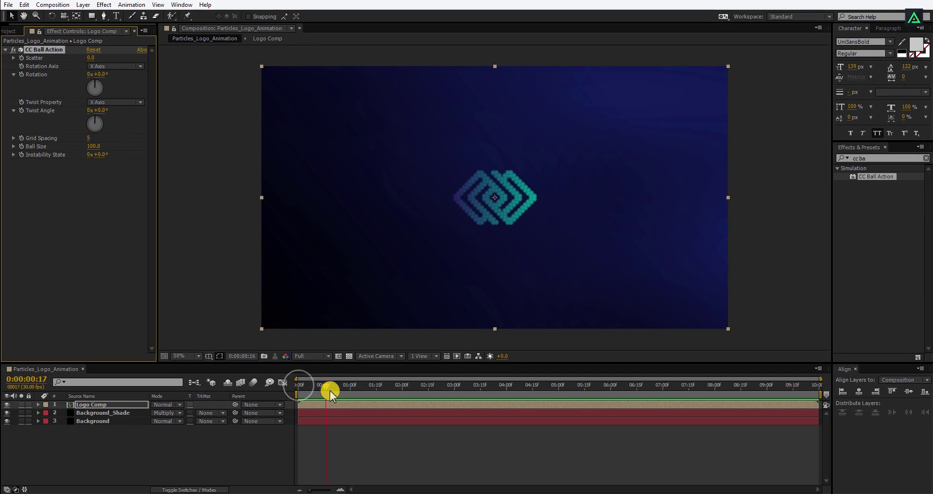
{"action": "left_click_drag", "start_coordinate": [334, 391], "coordinate": [440, 396]}
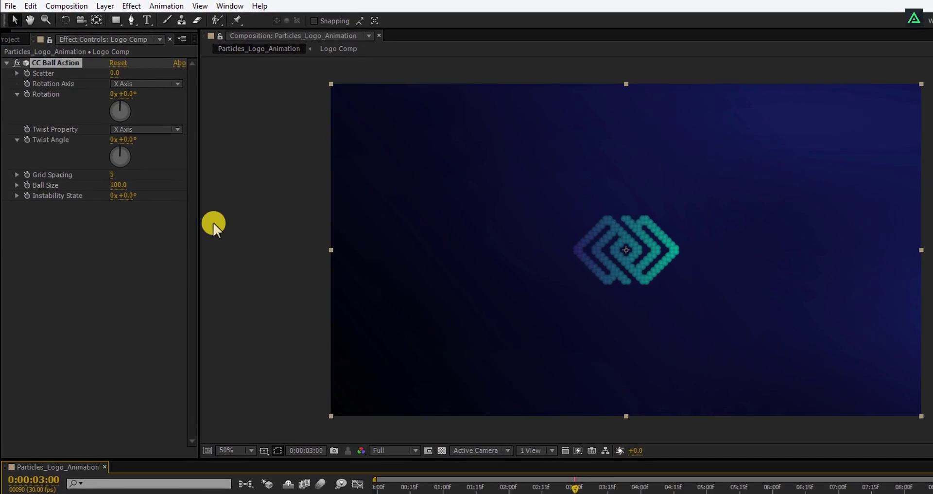
{"action": "left_click", "coordinate": [27, 72]}
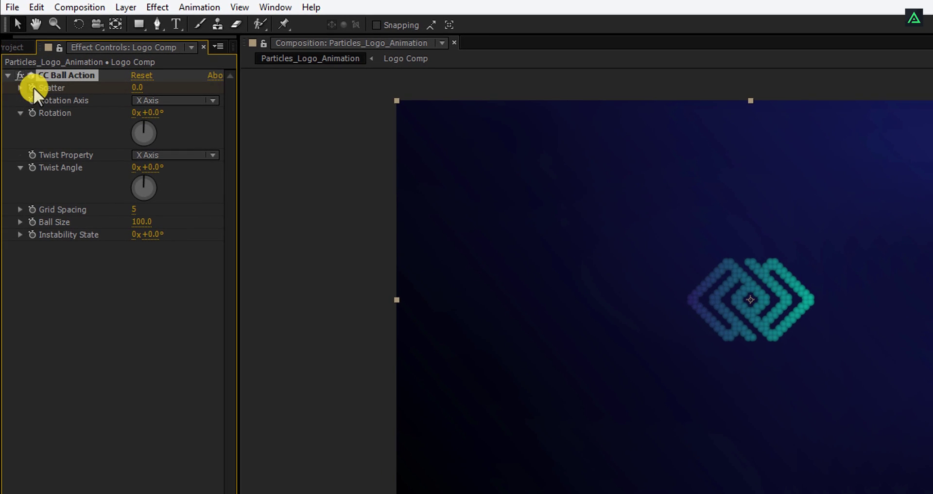
{"action": "left_click", "coordinate": [30, 111]}
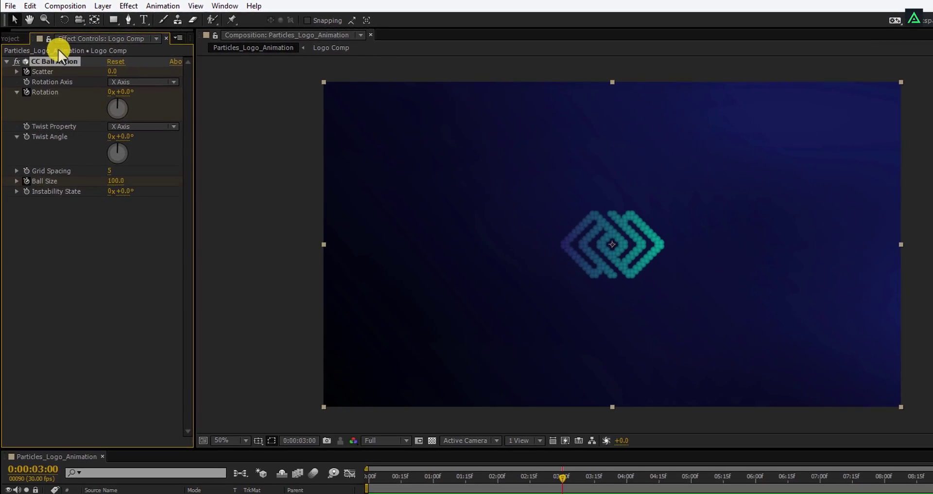
At 0:00, set the Rotation Axis to Z and Scatter to 500
{"action": "left_click", "coordinate": [364, 474]}
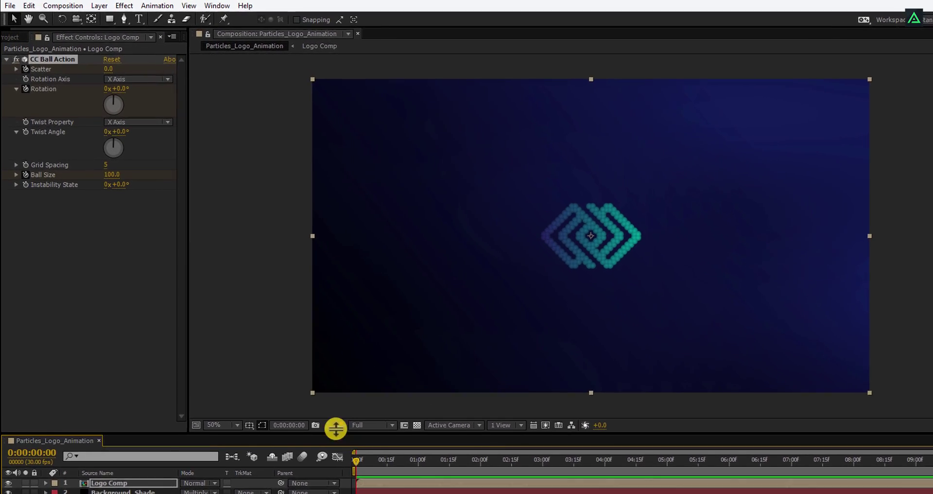
{"action": "left_click", "coordinate": [145, 79]}
{"action": "left_click", "coordinate": [174, 151]}
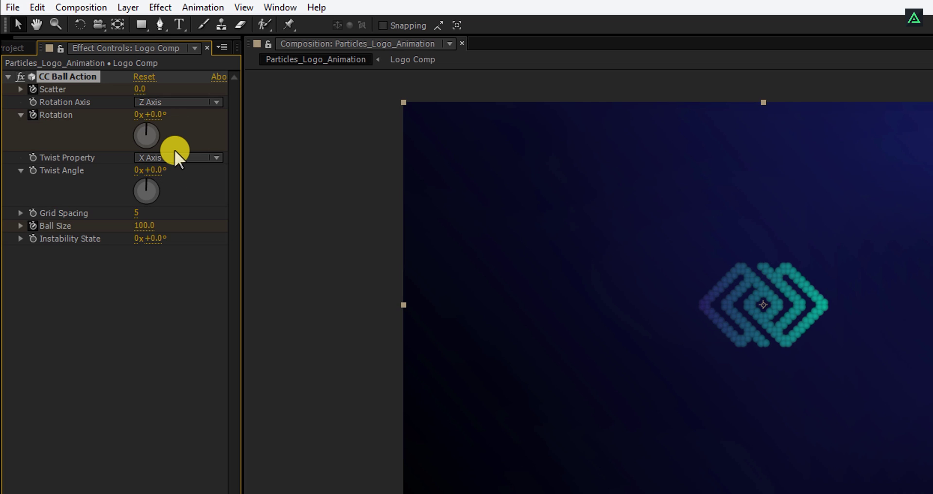
{"action": "left_click", "coordinate": [139, 91]}
{"action": "type", "text": "5"}
{"action": "key", "text": "Return"}
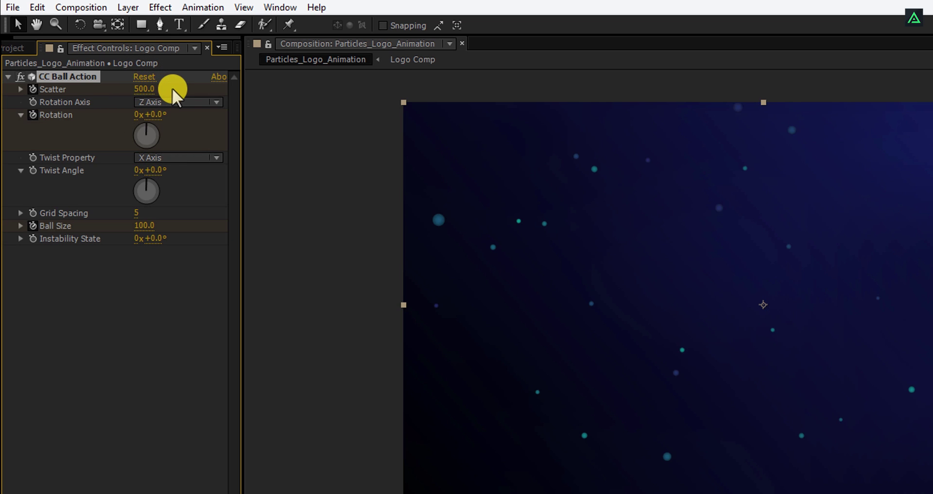
Set Rotation to -2x and Ball Size to 300 at the start
{"action": "left_click", "coordinate": [137, 115]}
{"action": "type", "text": "-2"}
{"action": "key", "text": "Return"}
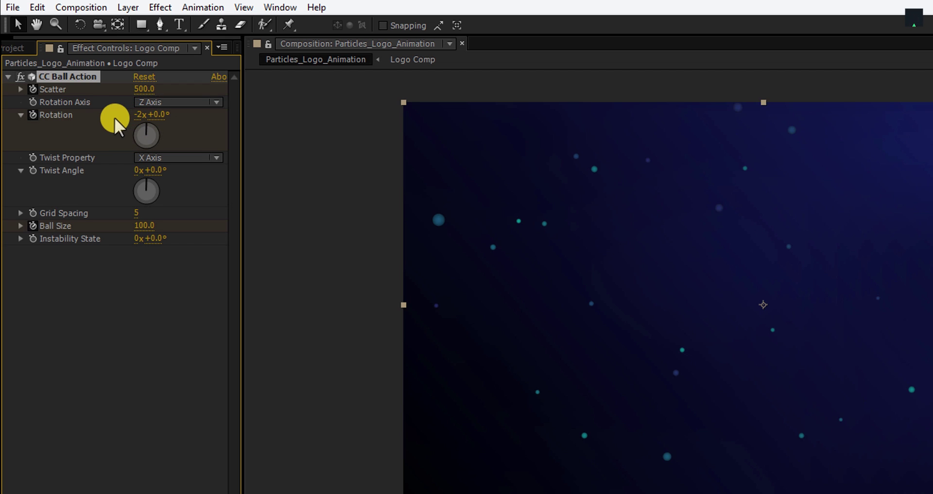
{"action": "left_click", "coordinate": [145, 226]}
{"action": "type", "text": "300"}
{"action": "key", "text": "Return"}
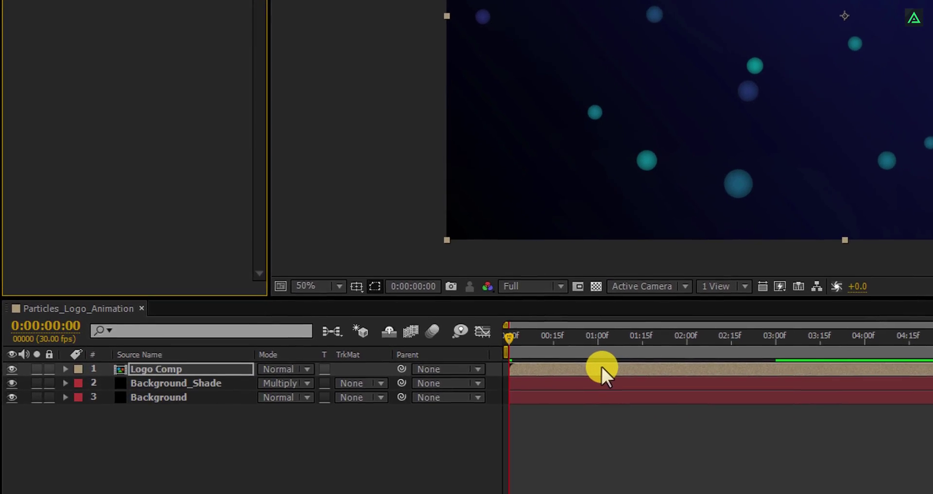
Move the Ball Size keyframe to 01:00f and apply Easy Ease to all keyframes
{"action": "key", "text": "u"}
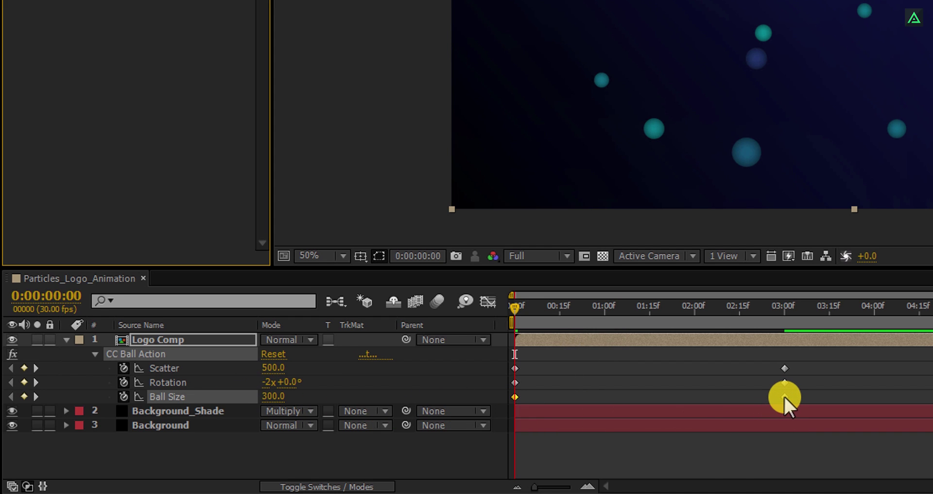
{"action": "left_click_drag", "start_coordinate": [783, 395], "coordinate": [712, 396]}
{"action": "left_click_drag", "start_coordinate": [609, 394], "coordinate": [604, 395]}
{"action": "left_click_drag", "start_coordinate": [797, 354], "coordinate": [503, 411]}
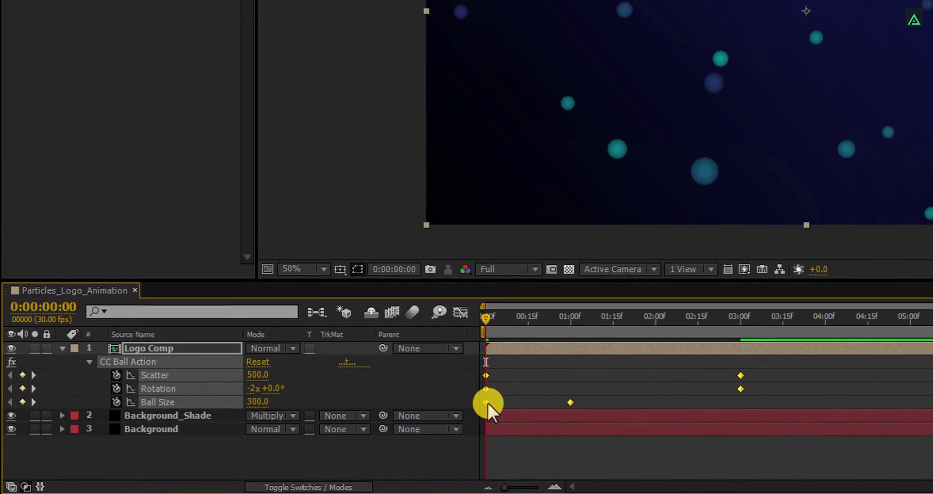
{"action": "right_click", "coordinate": [494, 401]}
{"action": "mouse_move", "coordinate": [533, 390]}
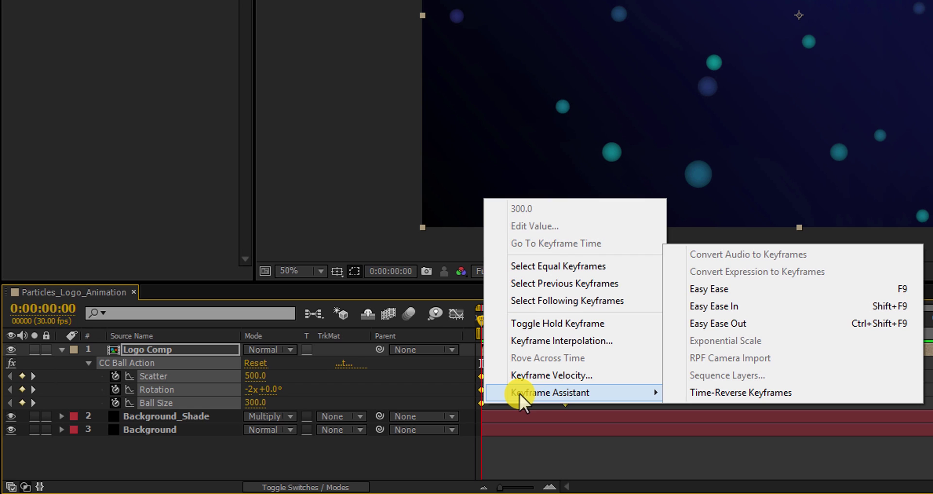
{"action": "left_click", "coordinate": [730, 295]}
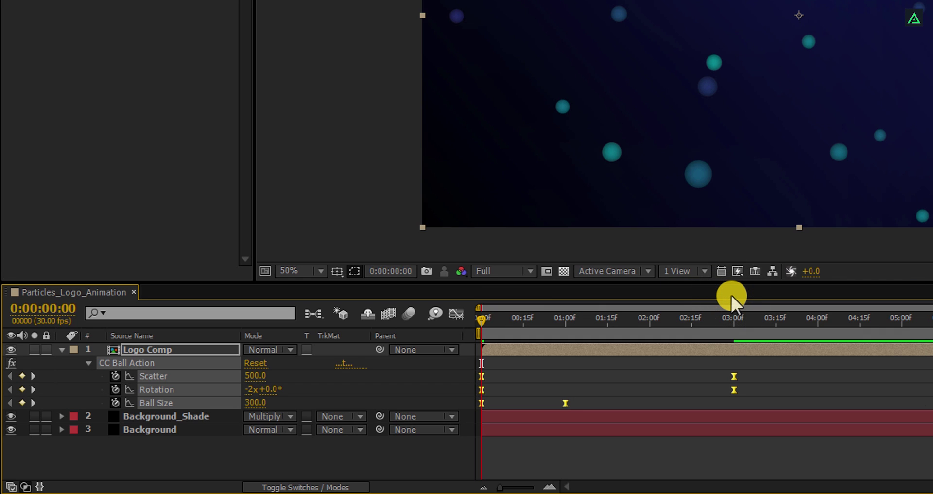
In the Graph Editor, lengthen the ease influence into the final Scatter and Ball Size keyframes
{"action": "left_click", "coordinate": [462, 314]}
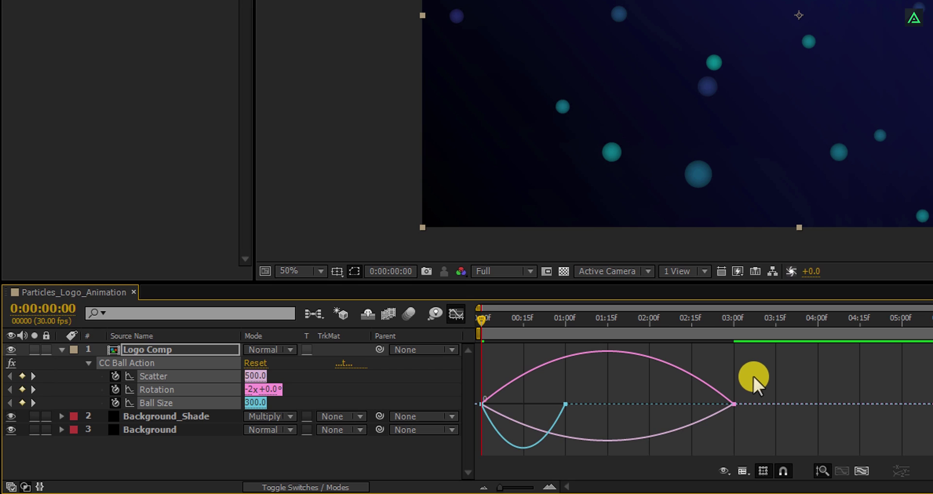
{"action": "left_click_drag", "start_coordinate": [752, 377], "coordinate": [603, 397]}
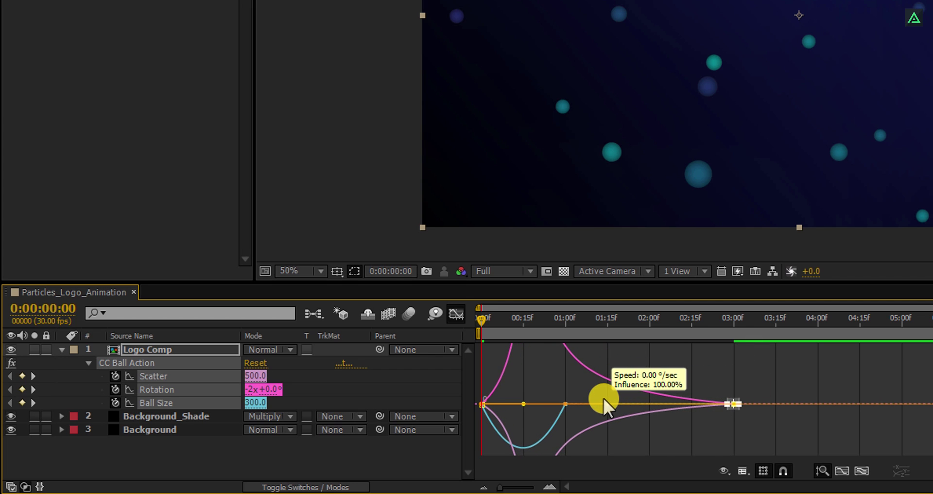
{"action": "left_click", "coordinate": [565, 408]}
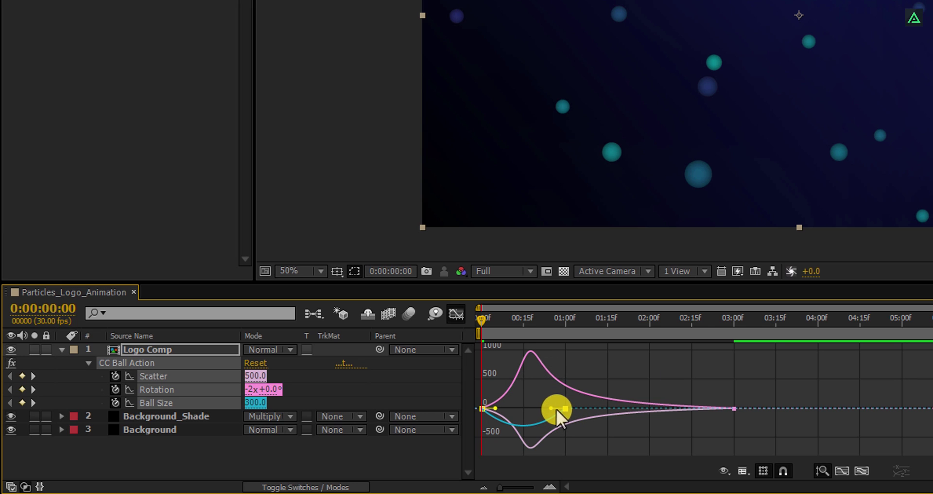
{"action": "left_click_drag", "start_coordinate": [551, 409], "coordinate": [524, 407]}
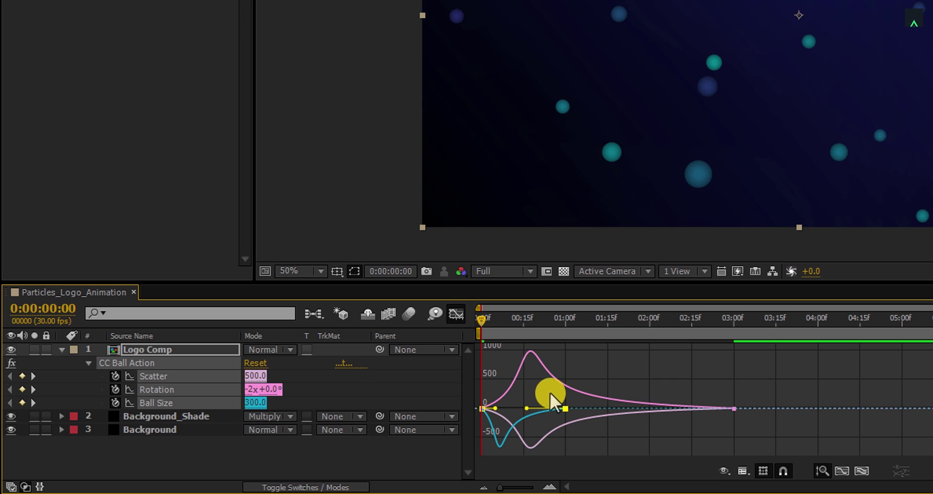
{"action": "right_click", "coordinate": [610, 381]}
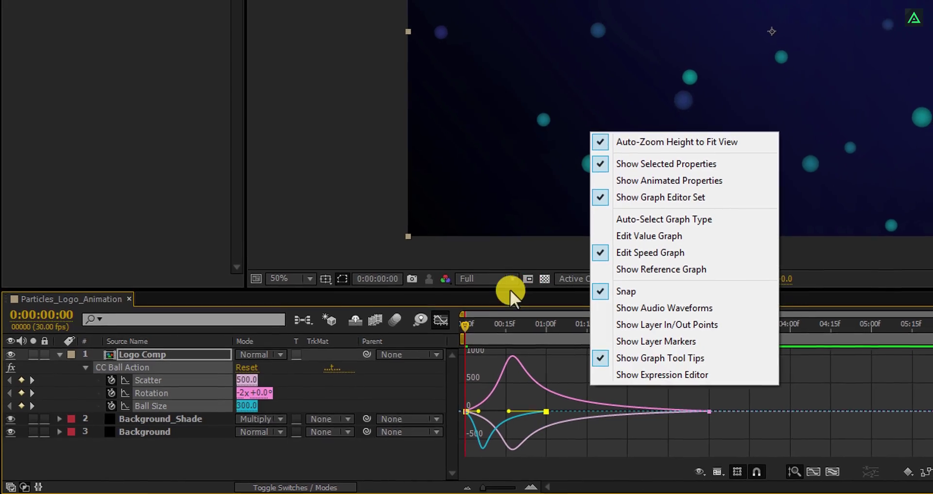
{"action": "left_click", "coordinate": [441, 319]}
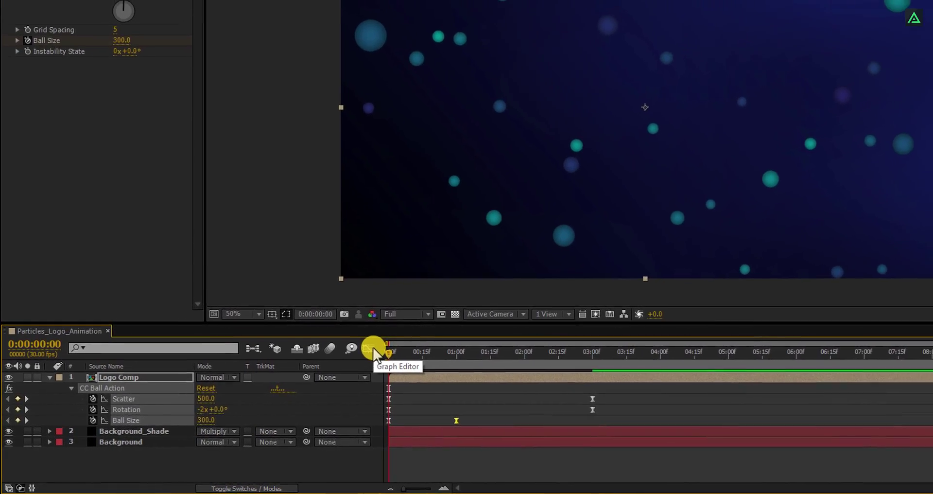
Scrub the particles gathering toward 2 seconds, then add a Glow effect to Logo Comp
{"action": "left_click_drag", "start_coordinate": [389, 350], "coordinate": [451, 353]}
{"action": "left_click_drag", "start_coordinate": [394, 373], "coordinate": [515, 395]}
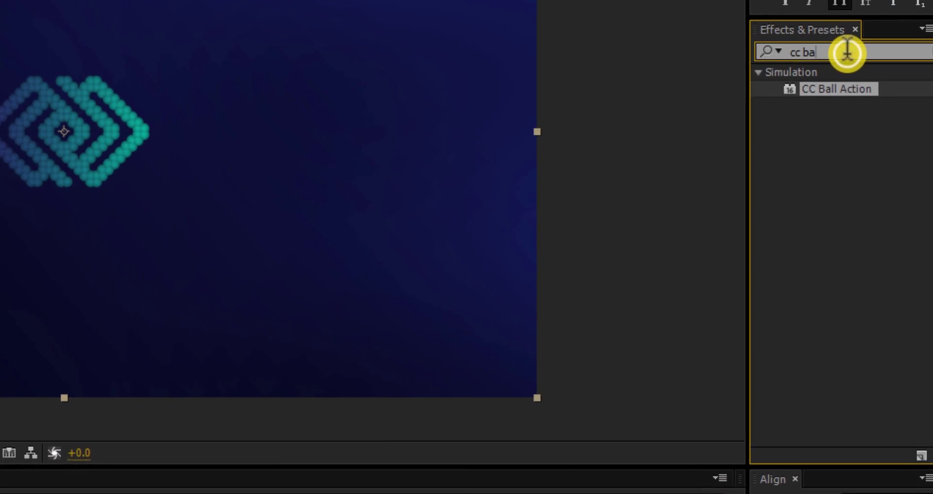
{"action": "left_click", "coordinate": [847, 52]}
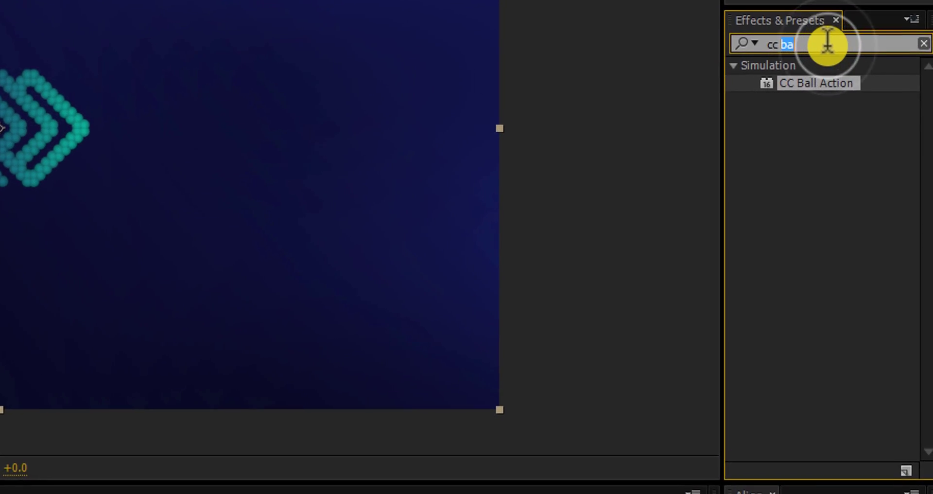
{"action": "type", "text": "glow"}
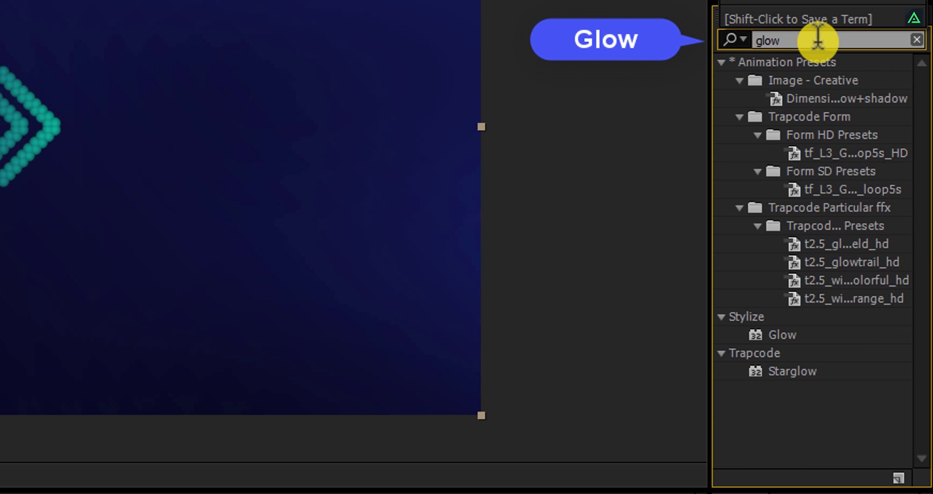
{"action": "left_click", "coordinate": [780, 334]}
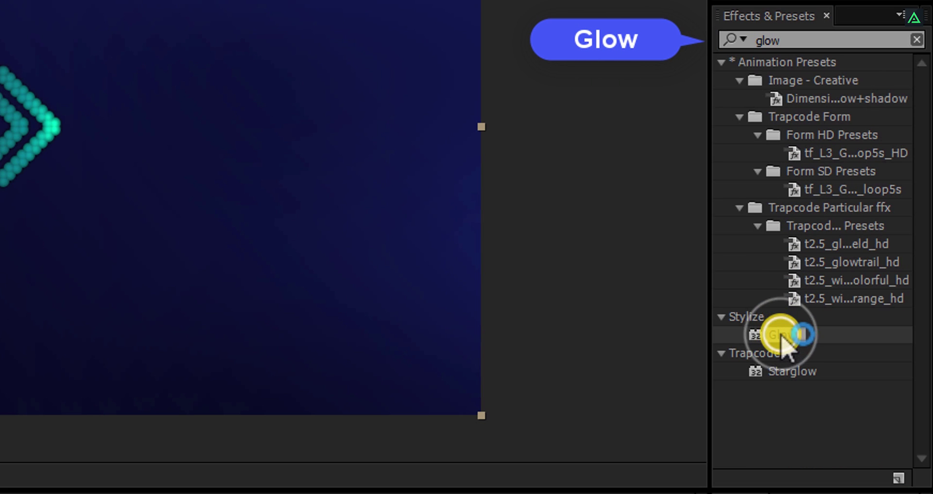
Apply Curves to Logo Comp and bend the RGB curve upward to brighten the logo
{"action": "left_click", "coordinate": [841, 38]}
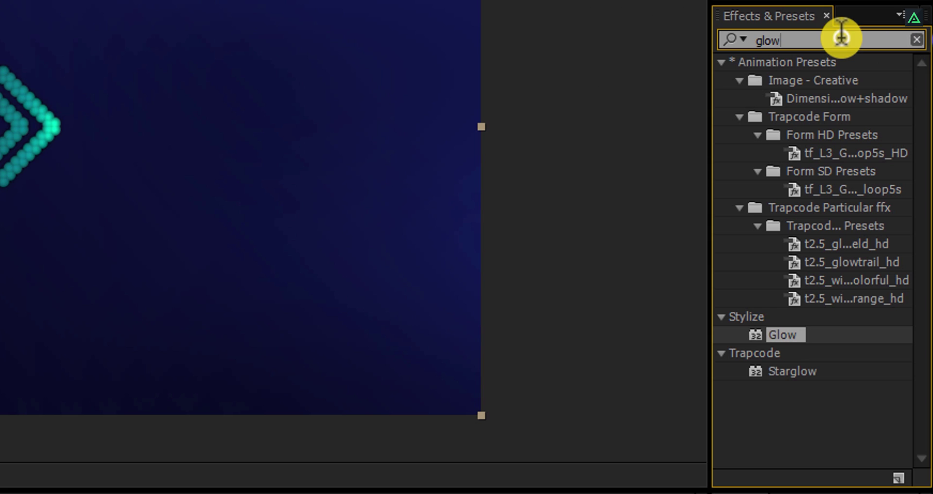
{"action": "double_click", "coordinate": [841, 38]}
{"action": "type", "text": "cu"}
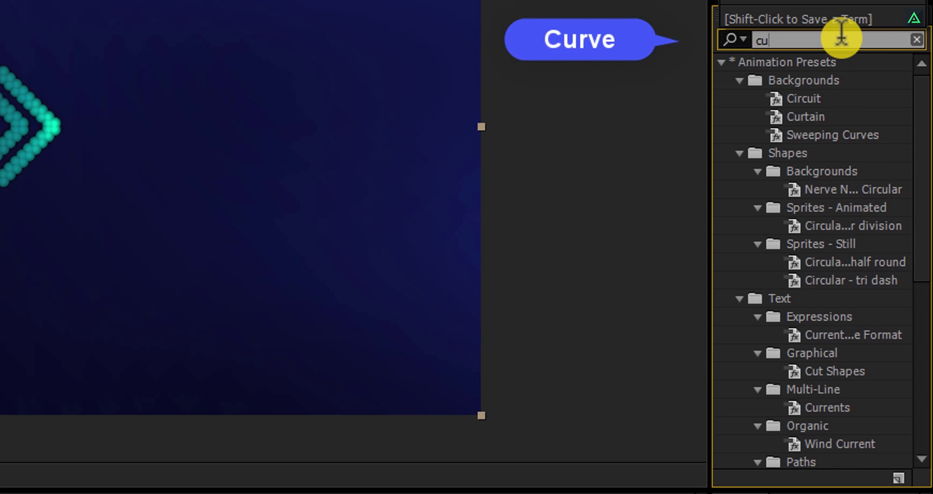
{"action": "type", "text": "rve"}
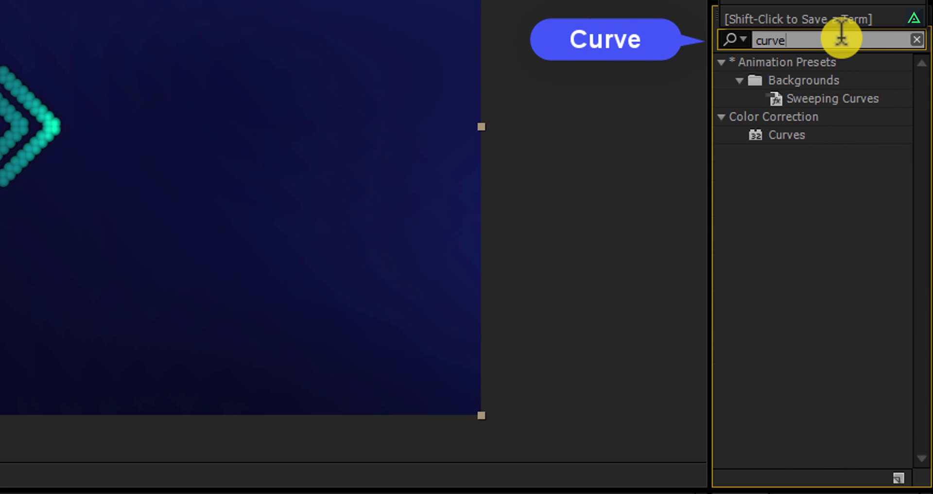
{"action": "double_click", "coordinate": [790, 135]}
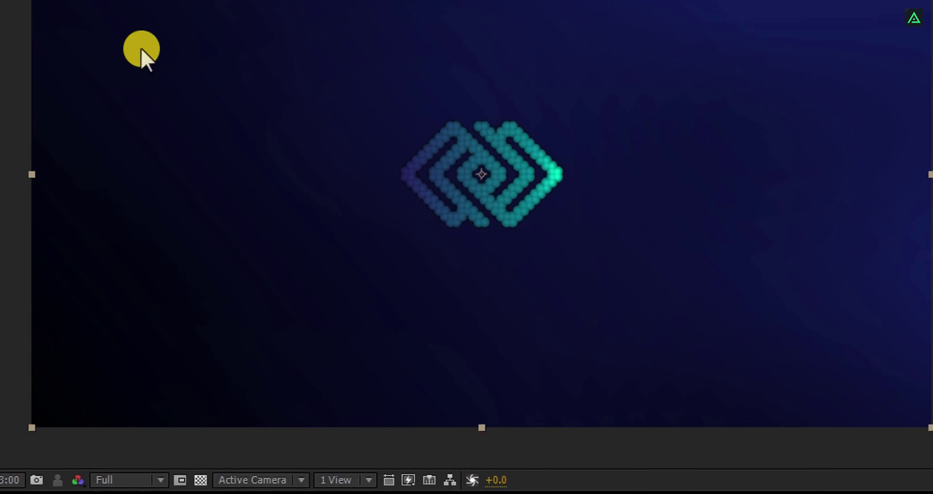
{"action": "left_click_drag", "start_coordinate": [138, 330], "coordinate": [112, 290]}
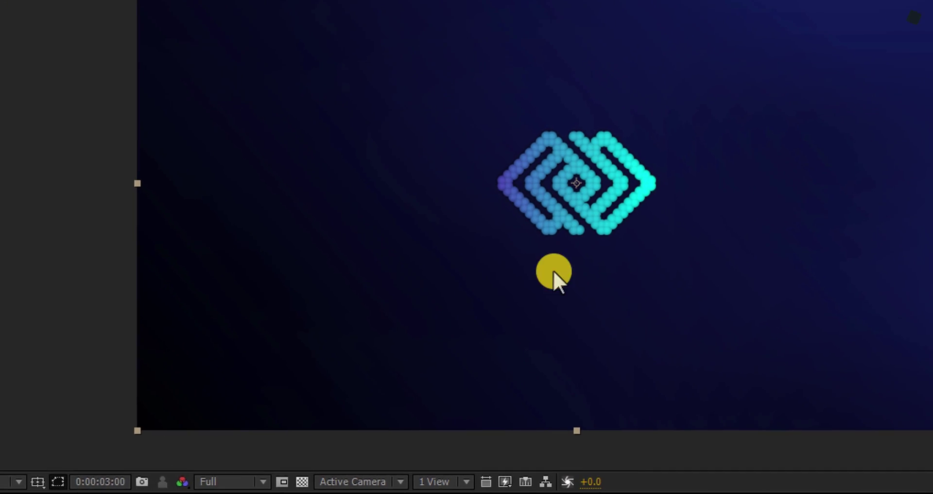
Apply CC Force Motion Blur to Logo Comp and scrub to the swirling particles near 1:02
{"action": "left_click", "coordinate": [932, 105]}
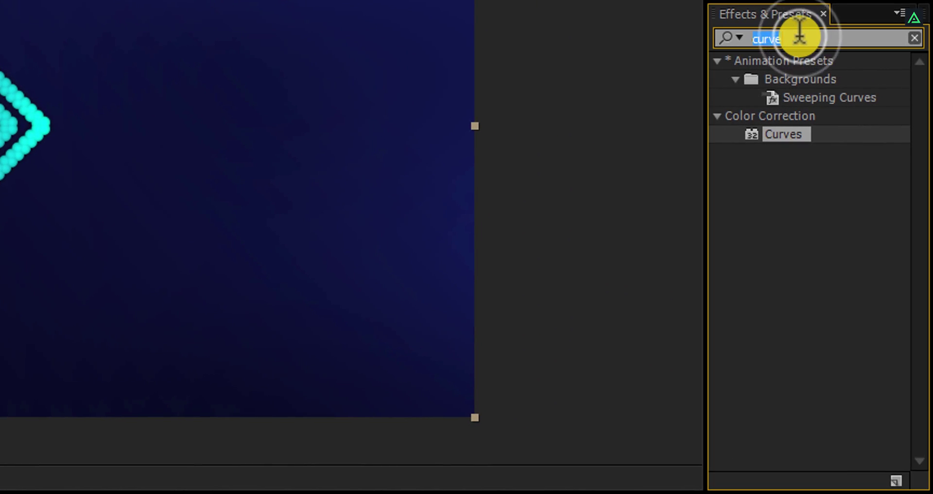
{"action": "type", "text": "motion"}
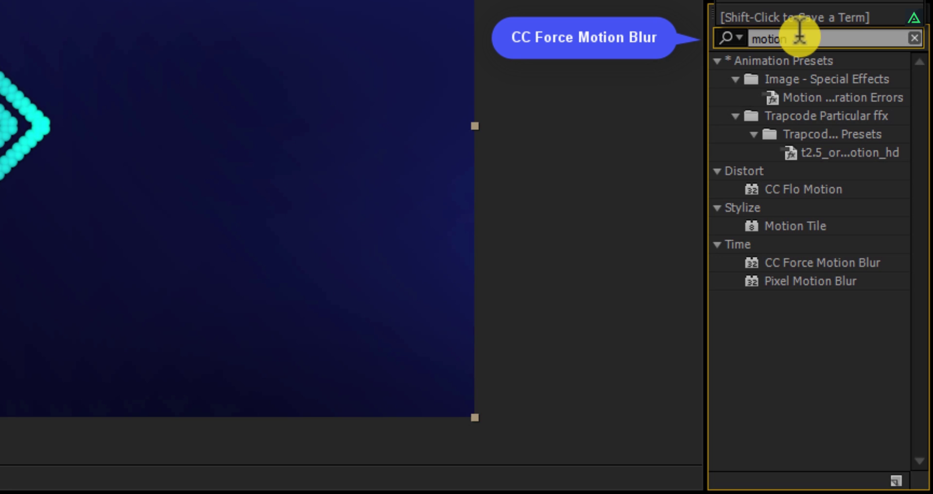
{"action": "left_click", "coordinate": [792, 265]}
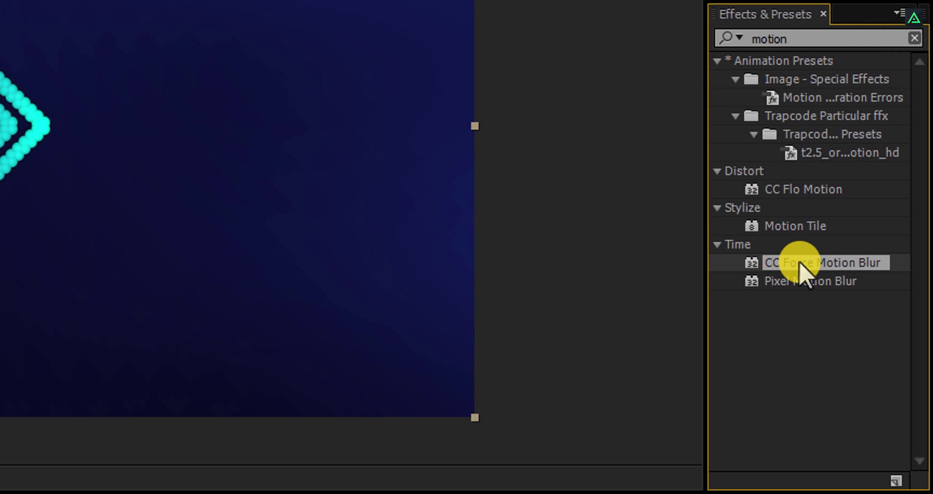
{"action": "double_click", "coordinate": [801, 265]}
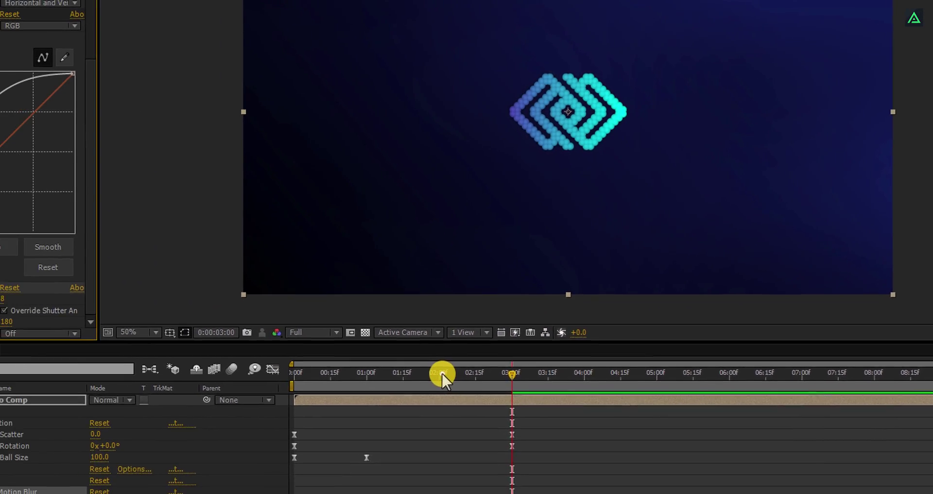
{"action": "left_click", "coordinate": [509, 355]}
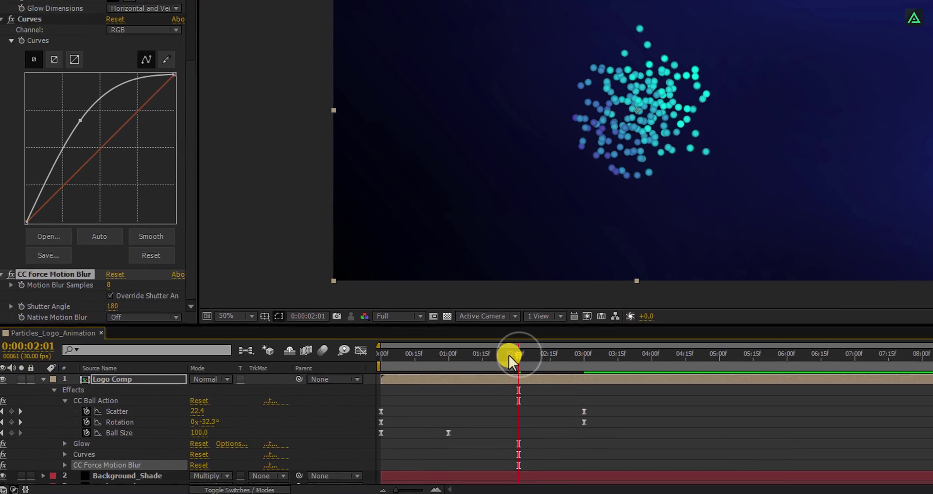
{"action": "left_click_drag", "start_coordinate": [509, 355], "coordinate": [454, 355]}
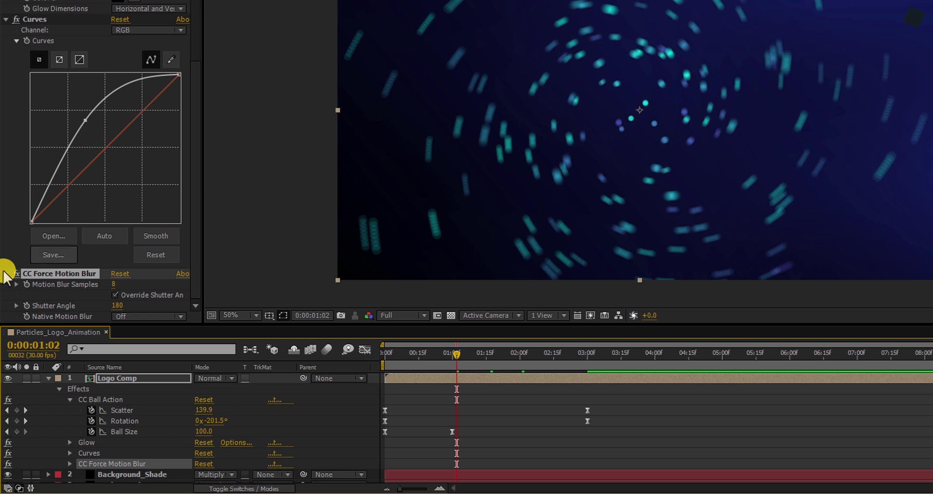
Compare the motion blur on and off, set Shutter Angle to 250, and collapse the other effects
{"action": "left_click", "coordinate": [17, 273]}
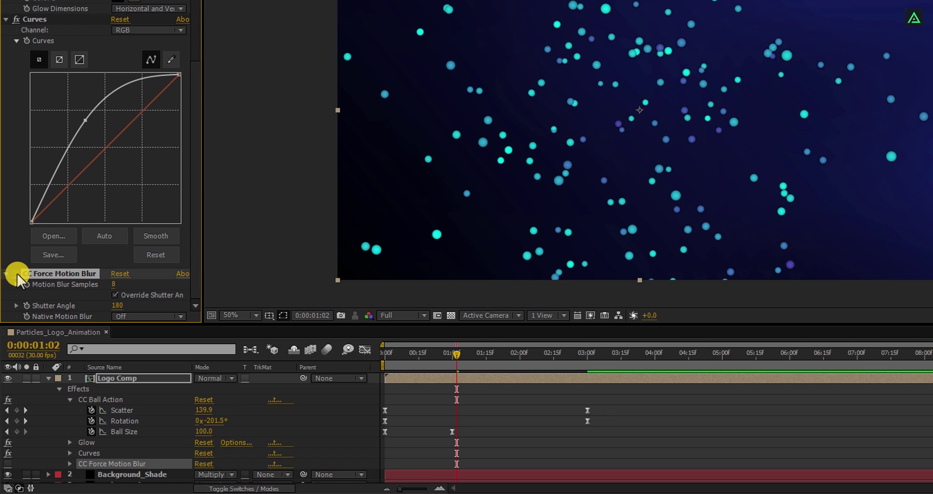
{"action": "left_click", "coordinate": [16, 274]}
{"action": "left_click", "coordinate": [17, 273]}
{"action": "left_click", "coordinate": [16, 273]}
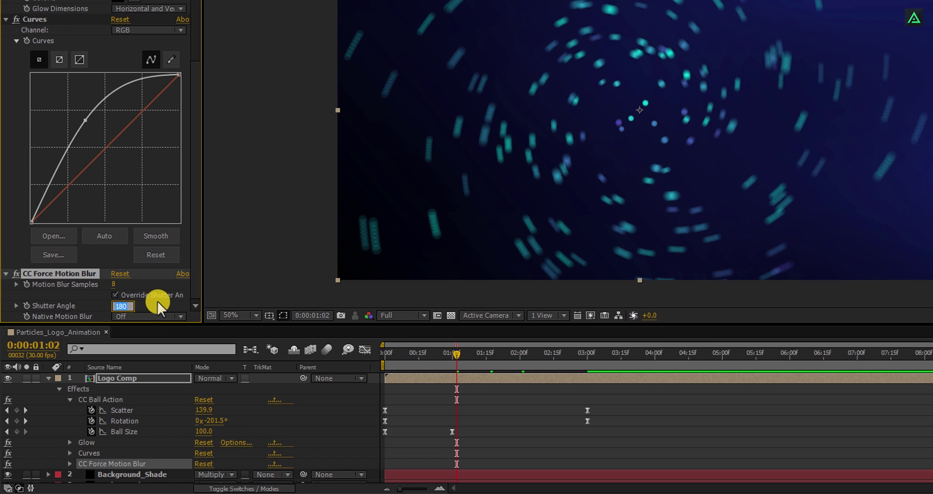
{"action": "type", "text": "250"}
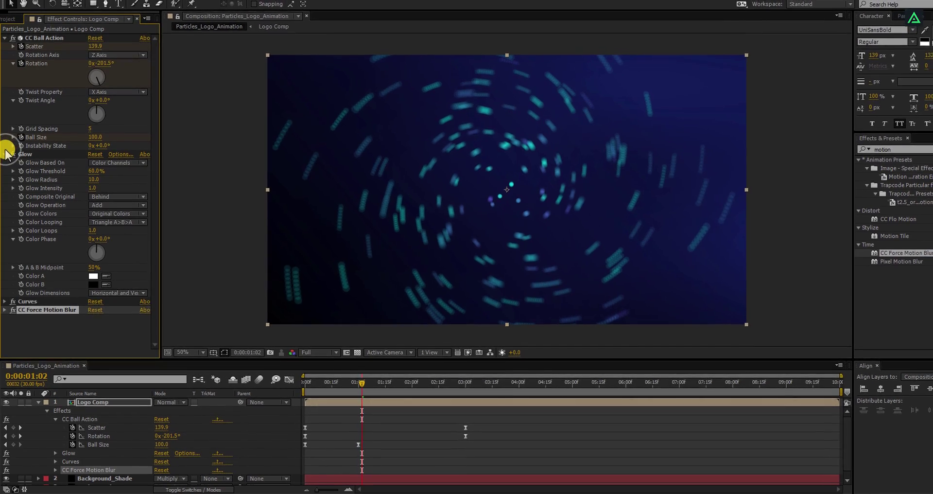
{"action": "left_click", "coordinate": [7, 152]}
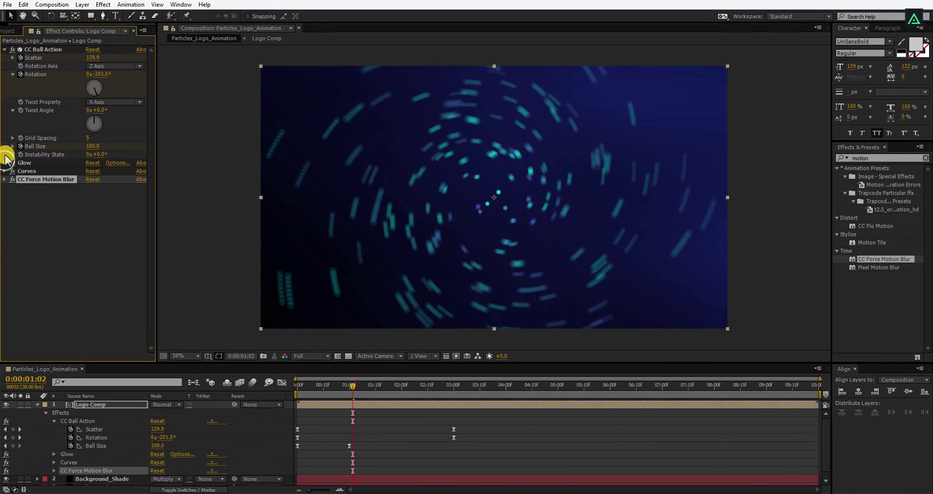
{"action": "left_click", "coordinate": [5, 49]}
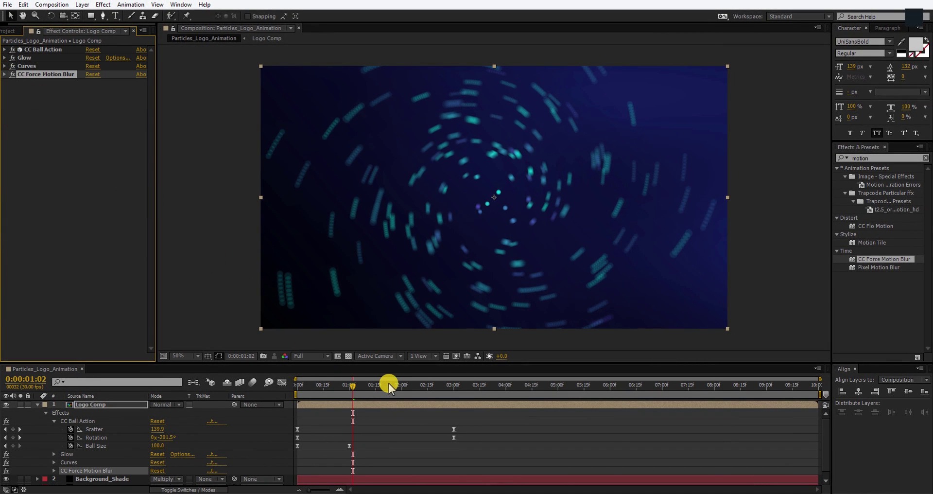
{"action": "left_click_drag", "start_coordinate": [410, 386], "coordinate": [461, 388]}
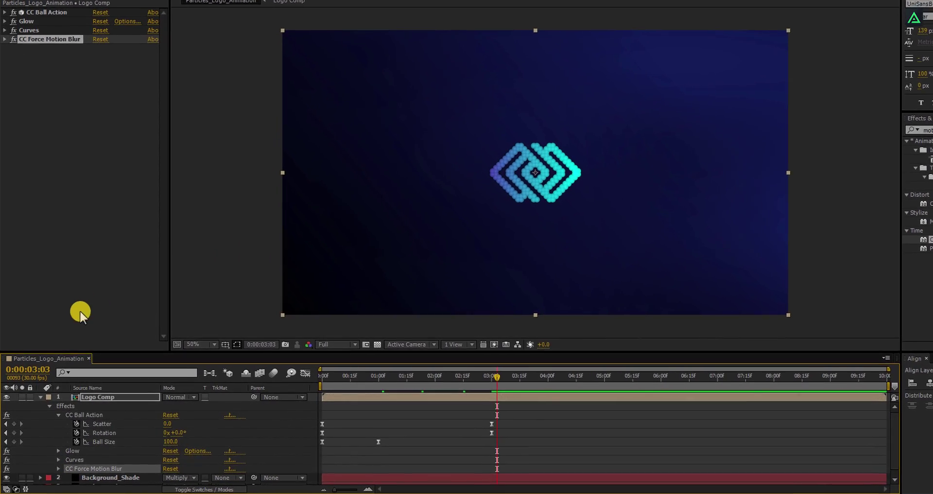
Duplicate Logo Comp and rename the top copy 'Logo Reveal'
{"action": "left_click", "coordinate": [44, 389]}
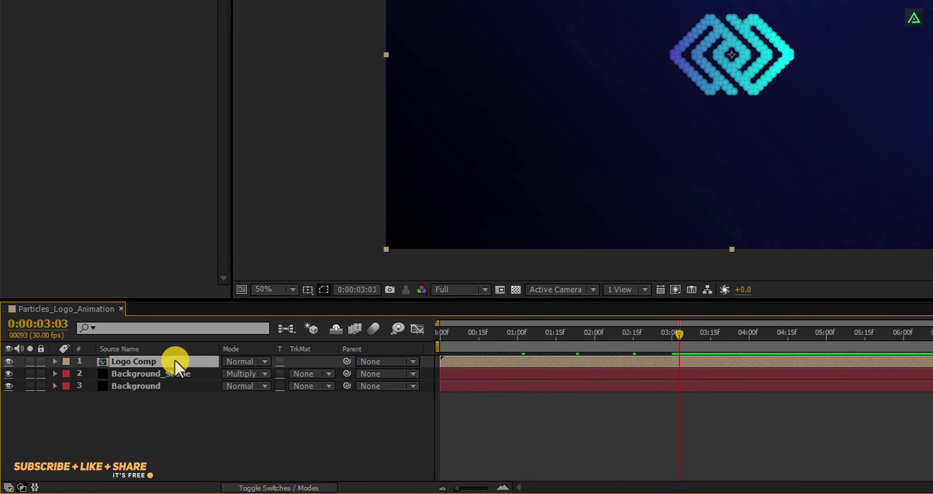
{"action": "key", "text": "ctrl+d"}
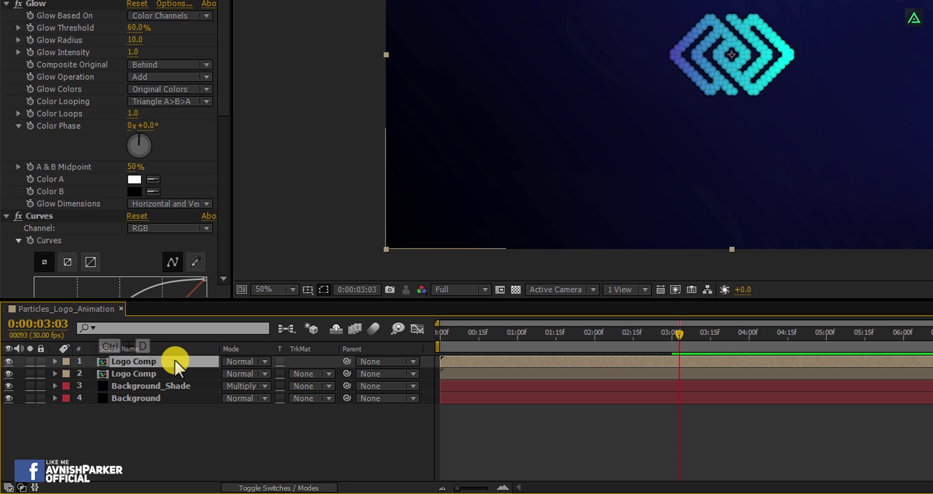
{"action": "key", "text": "Return"}
{"action": "type", "text": "Logo C"}
{"action": "key", "text": "BackSpace"}
{"action": "type", "text": "Reveal"}
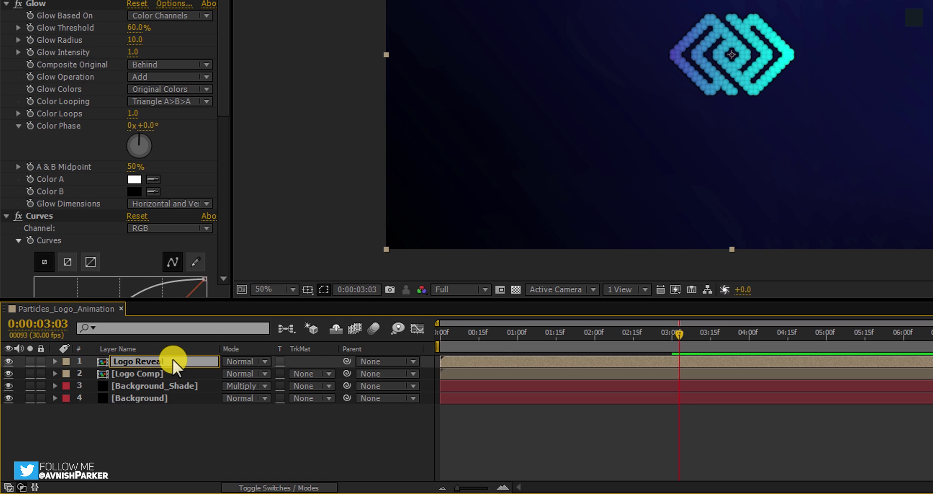
{"action": "key", "text": "Return"}
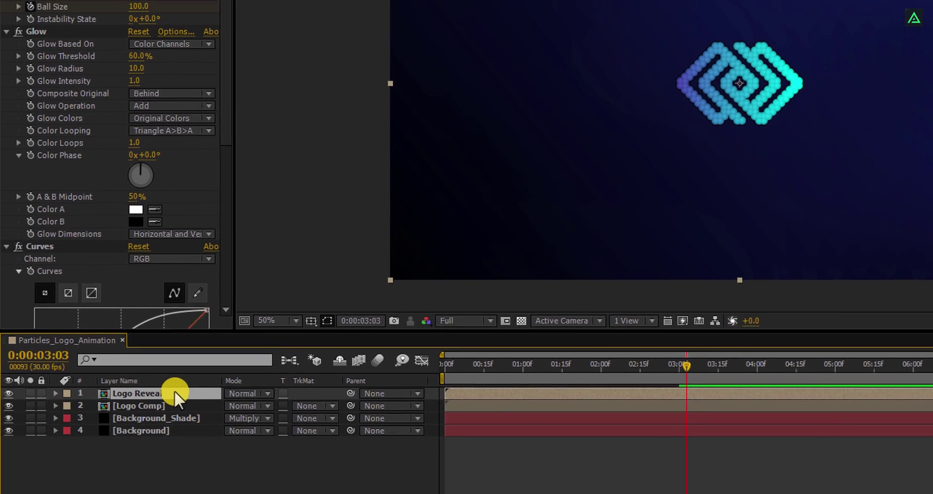
Delete CC Ball Action, Glow, Curves and CC Force Motion Blur from Logo Reveal
{"action": "left_click", "coordinate": [66, 40]}
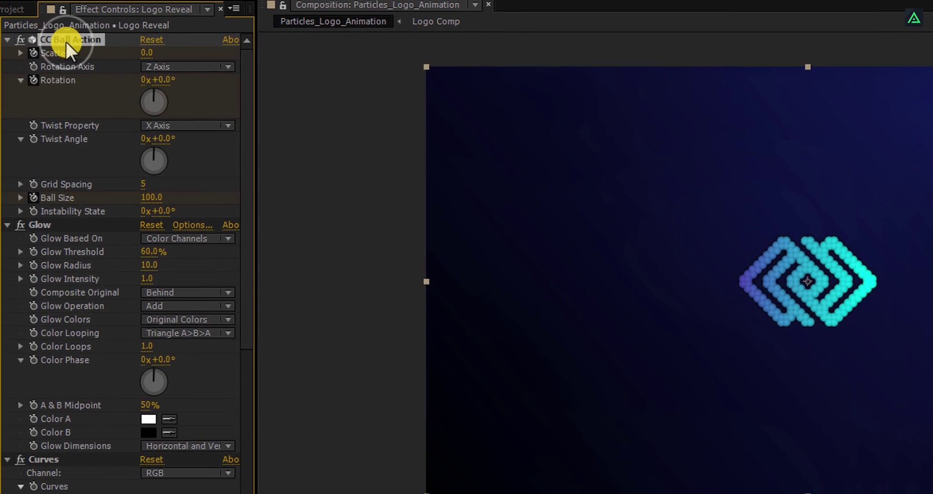
{"action": "key", "text": "Delete"}
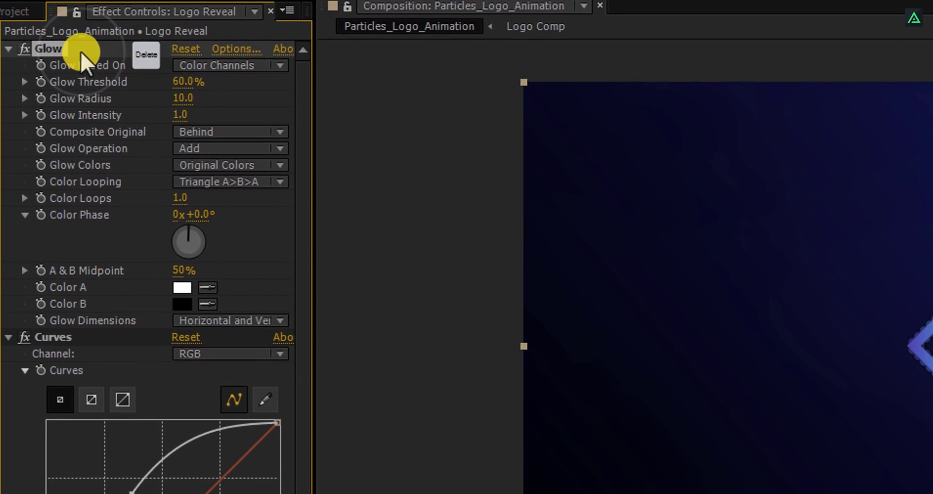
{"action": "key", "text": "Delete"}
{"action": "left_click", "coordinate": [83, 54]}
{"action": "key", "text": "Delete"}
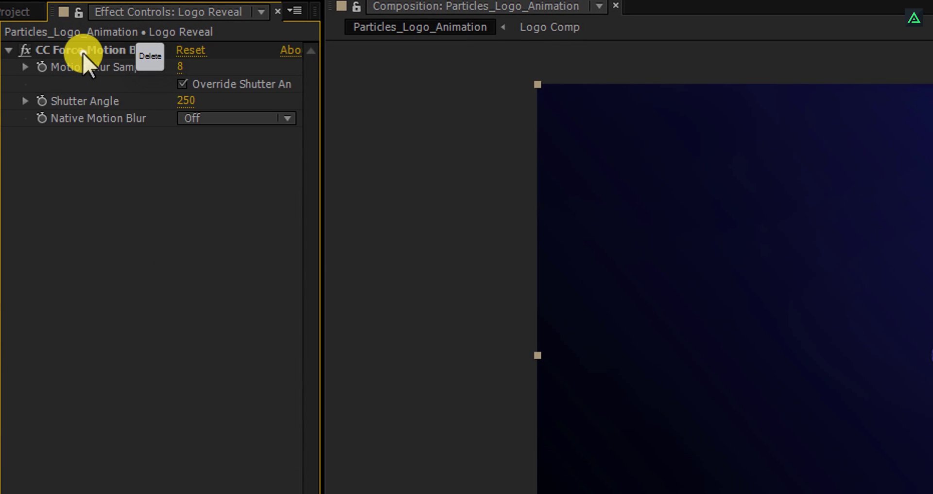
{"action": "left_click", "coordinate": [83, 54]}
{"action": "key", "text": "Delete"}
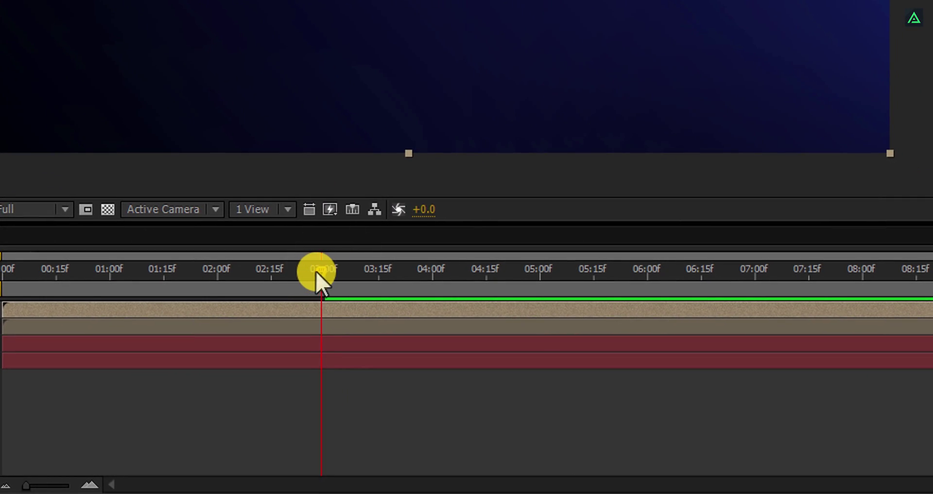
Split Logo Reveal at 3:00 and delete its part before that point
{"action": "left_click_drag", "start_coordinate": [304, 273], "coordinate": [325, 275]}
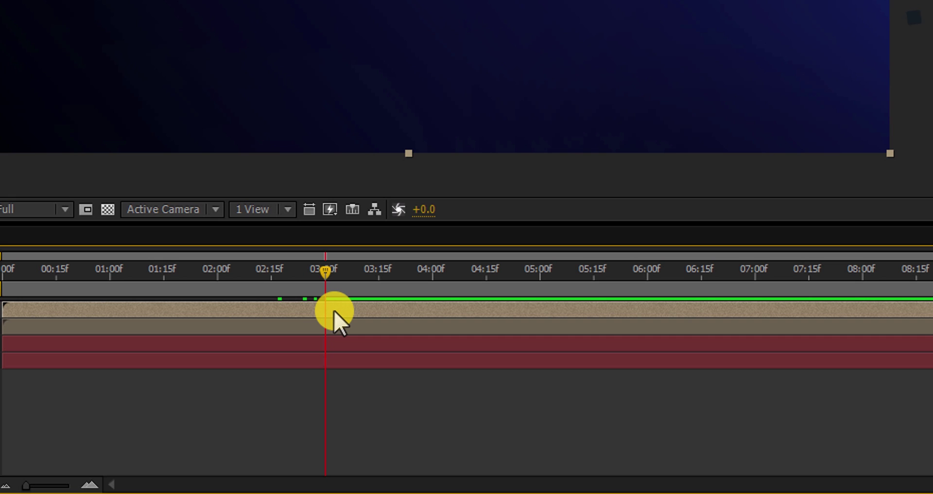
{"action": "key", "text": "ctrl+shift+d"}
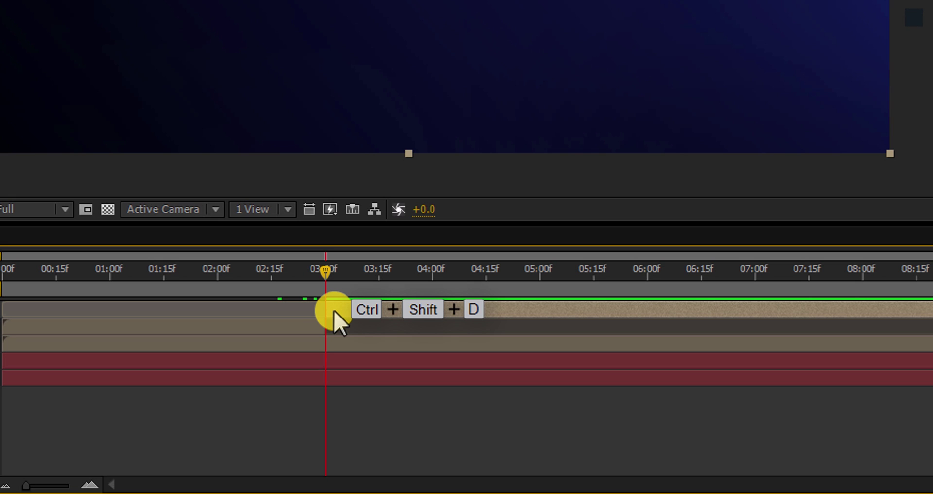
{"action": "left_click", "coordinate": [316, 327]}
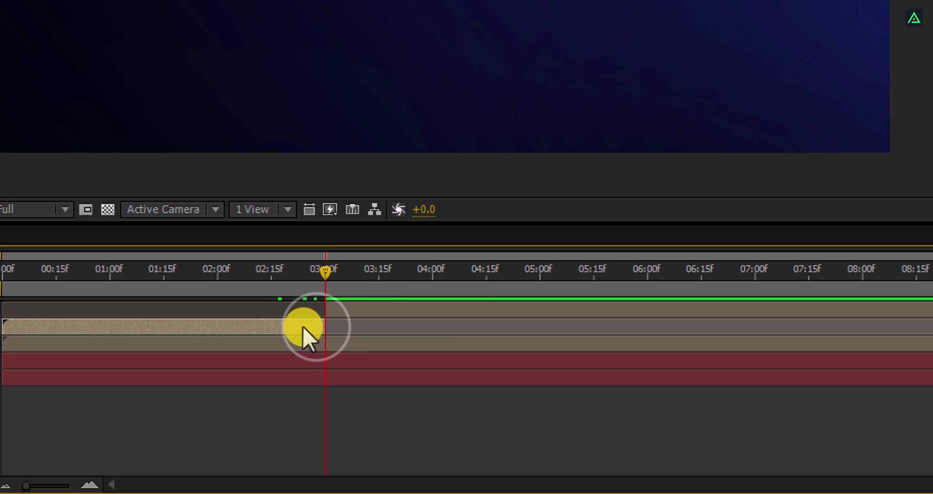
{"action": "key", "text": "Delete"}
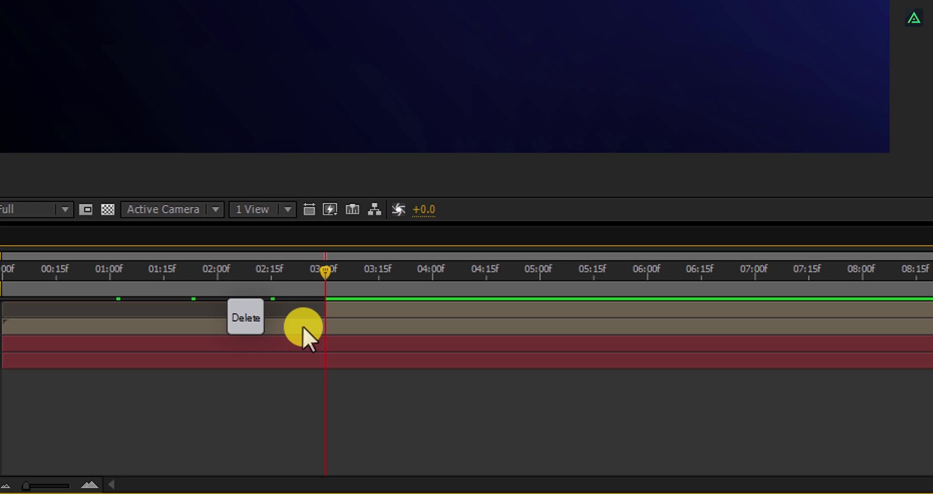
Split Logo Comp at the same time, delete its later half, and scrub to check the logo forming
{"action": "left_click", "coordinate": [302, 327]}
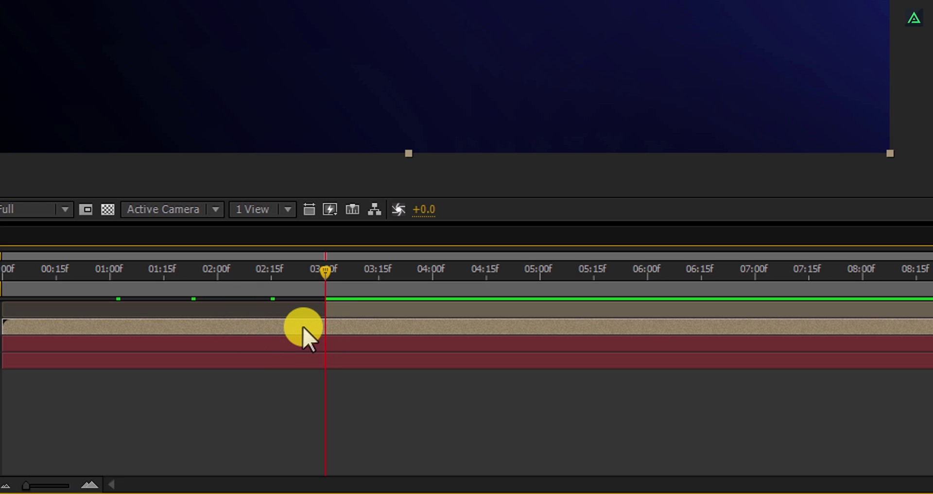
{"action": "key", "text": "ctrl+shift+d"}
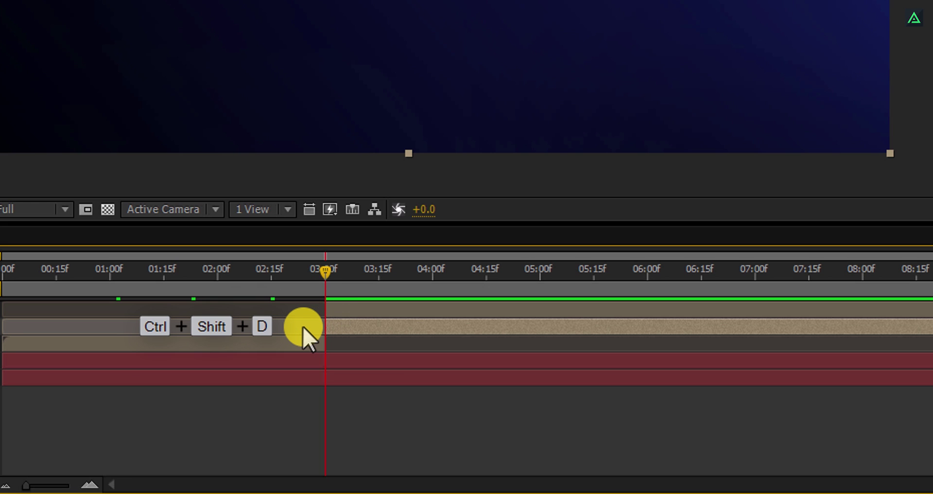
{"action": "left_click", "coordinate": [335, 327]}
{"action": "key", "text": "Delete"}
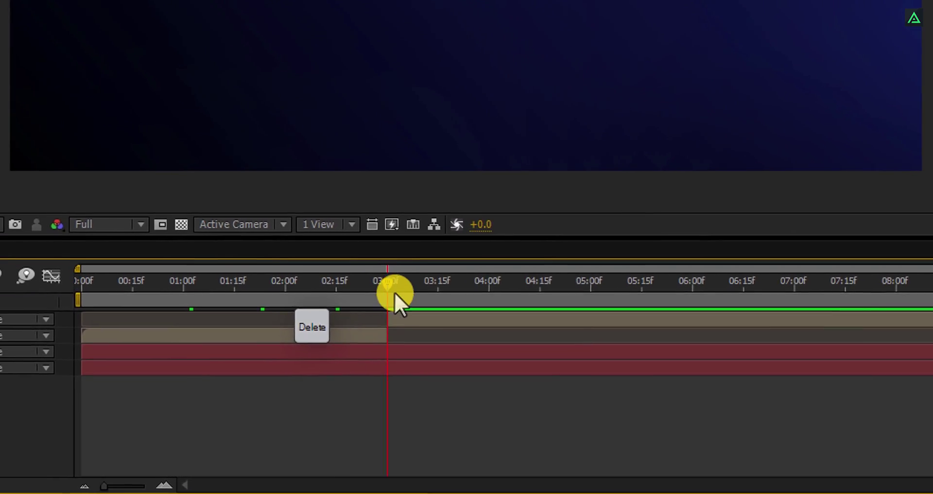
{"action": "left_click", "coordinate": [313, 271]}
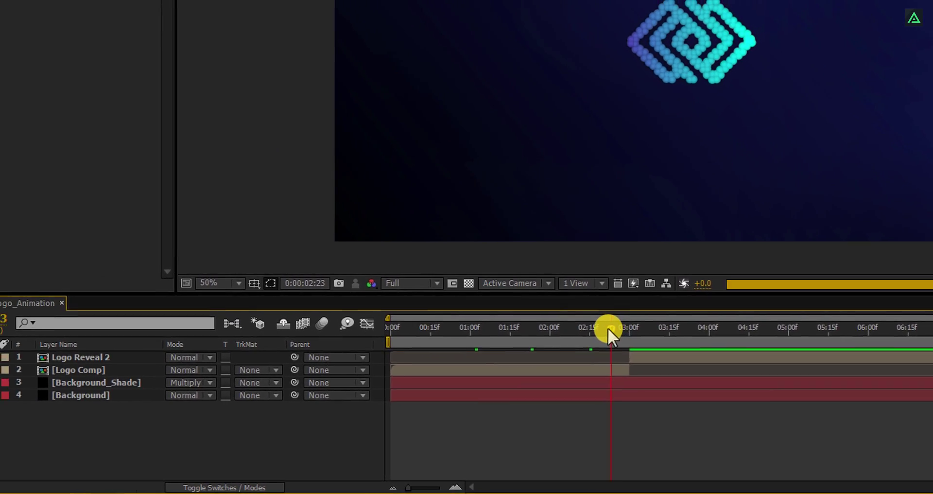
{"action": "left_click_drag", "start_coordinate": [607, 327], "coordinate": [592, 356]}
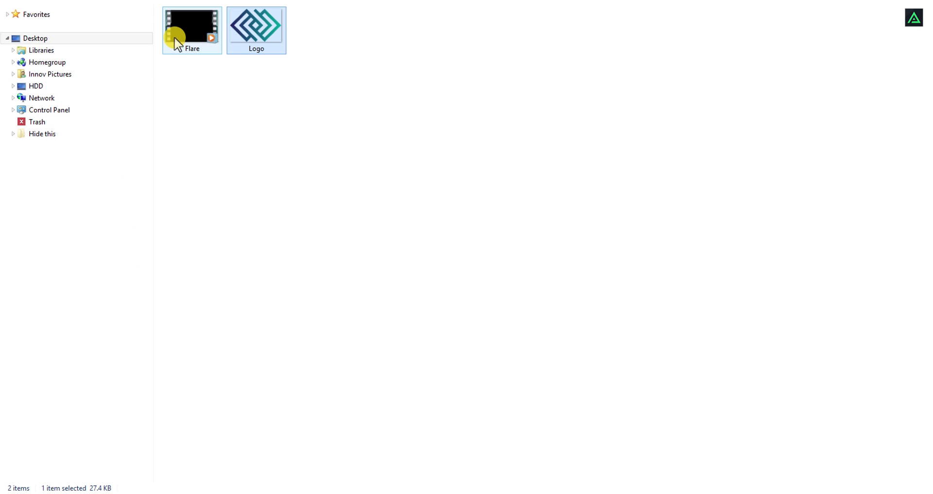
Import Flare.mov and add it as the top layer of the composition
{"action": "left_click_drag", "start_coordinate": [178, 43], "coordinate": [120, 196]}
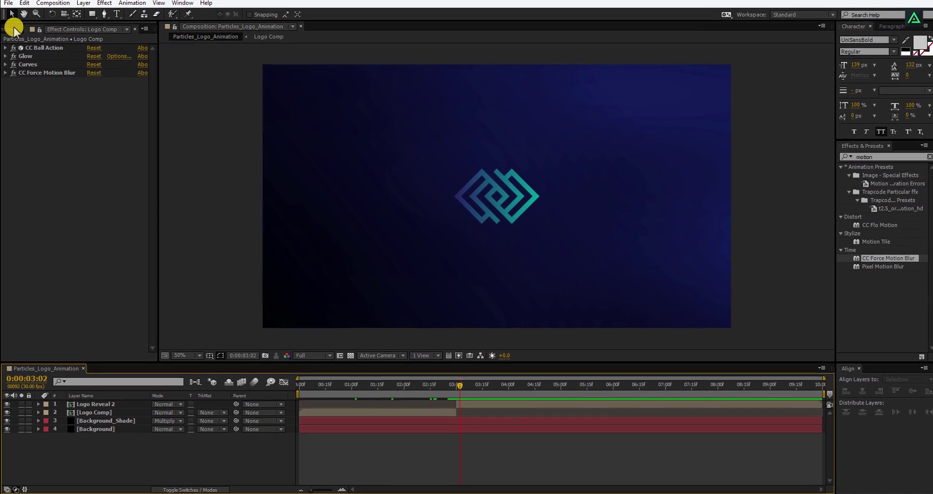
{"action": "left_click", "coordinate": [13, 22]}
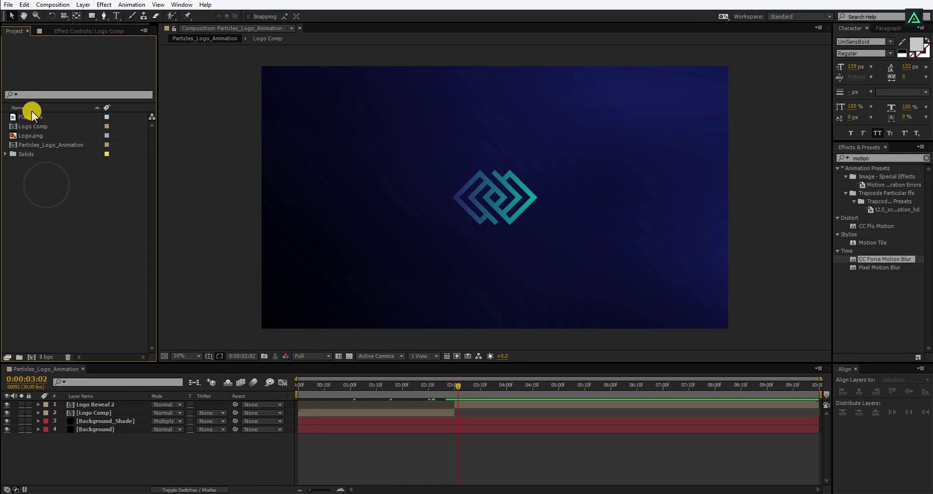
{"action": "left_click_drag", "start_coordinate": [31, 117], "coordinate": [92, 402]}
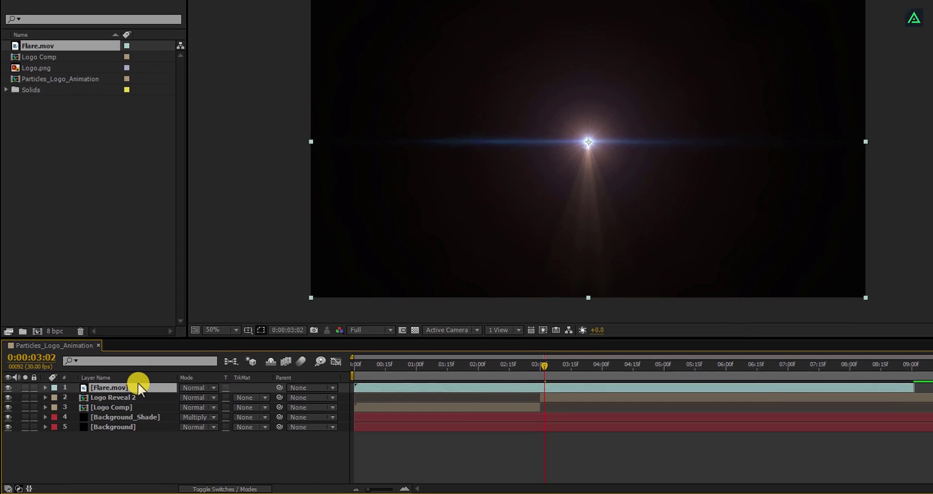
Blend the flare layer with Screen mode and shift it slightly later over the forming logo
{"action": "left_click", "coordinate": [184, 394]}
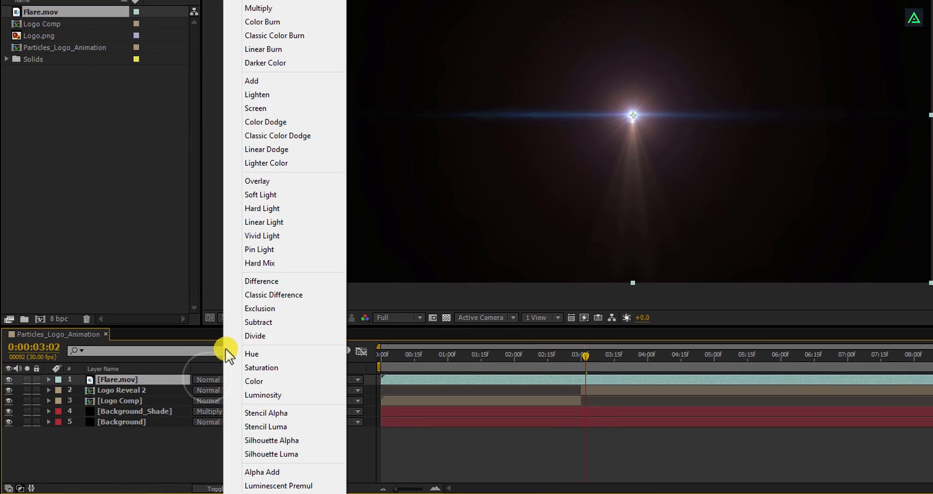
{"action": "left_click", "coordinate": [255, 110]}
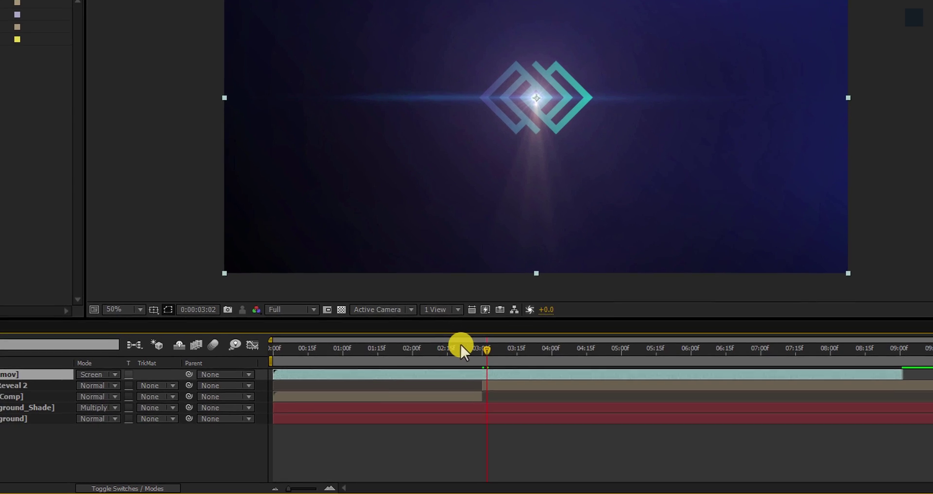
{"action": "left_click_drag", "start_coordinate": [487, 346], "coordinate": [475, 346]}
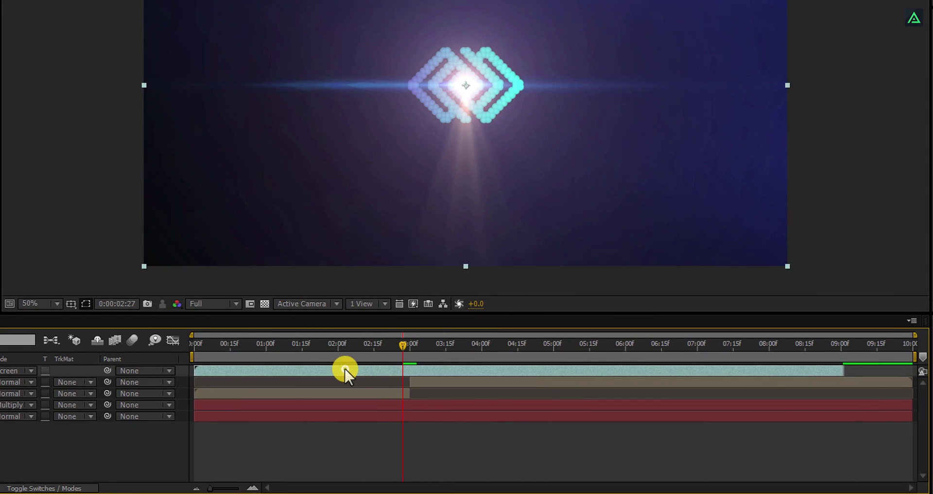
{"action": "left_click_drag", "start_coordinate": [345, 371], "coordinate": [379, 374]}
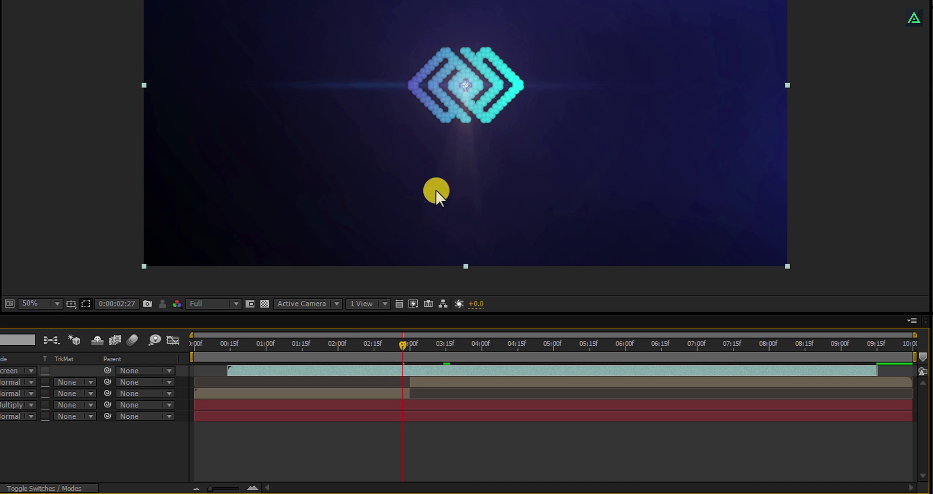
{"action": "left_click_drag", "start_coordinate": [403, 345], "coordinate": [501, 355]}
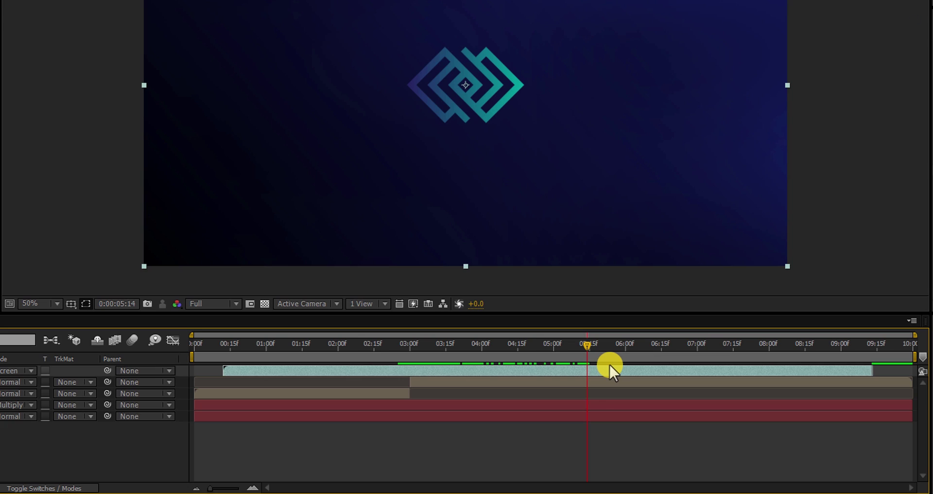
End the work area at 0:00:05:14, preview the animation, then return to the start
{"action": "key", "text": "n"}
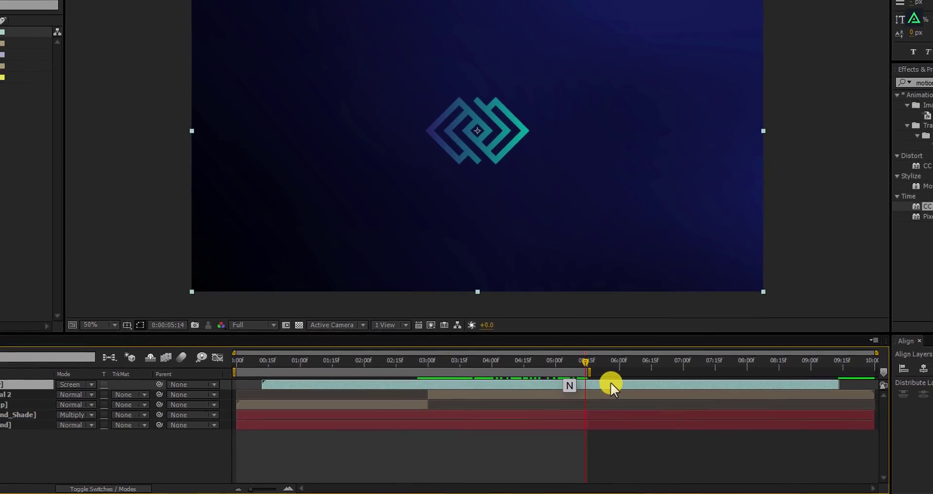
{"action": "key", "text": "space"}
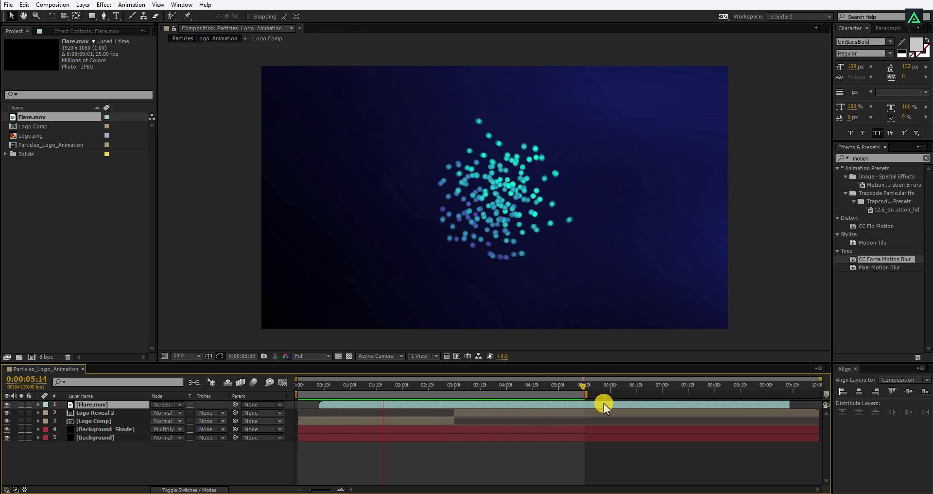
{"action": "key", "text": "space"}
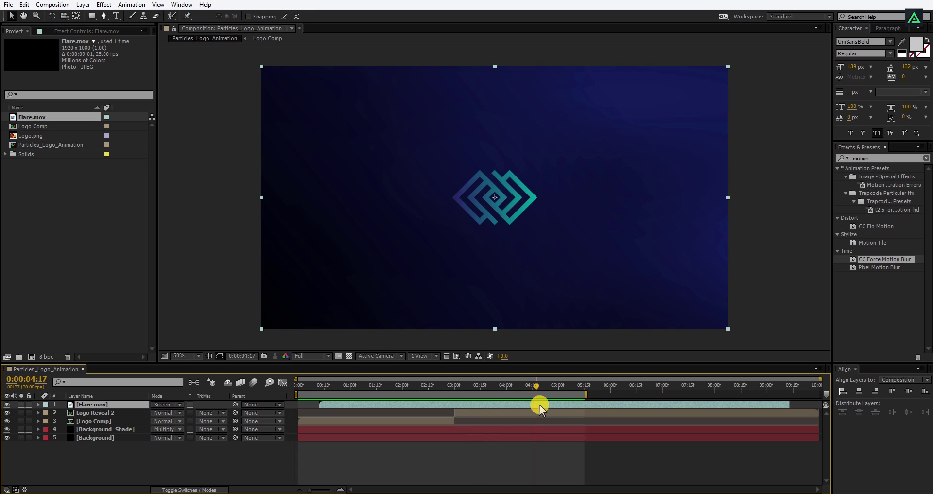
{"action": "left_click_drag", "start_coordinate": [366, 389], "coordinate": [296, 386]}
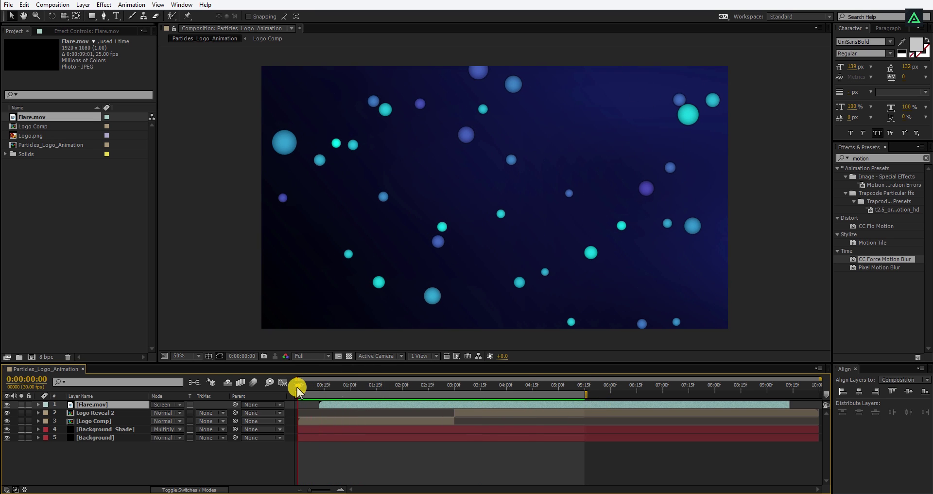
Apply Camera Lens Blur to Logo Comp and check it on the early frames
{"action": "left_click", "coordinate": [306, 420]}
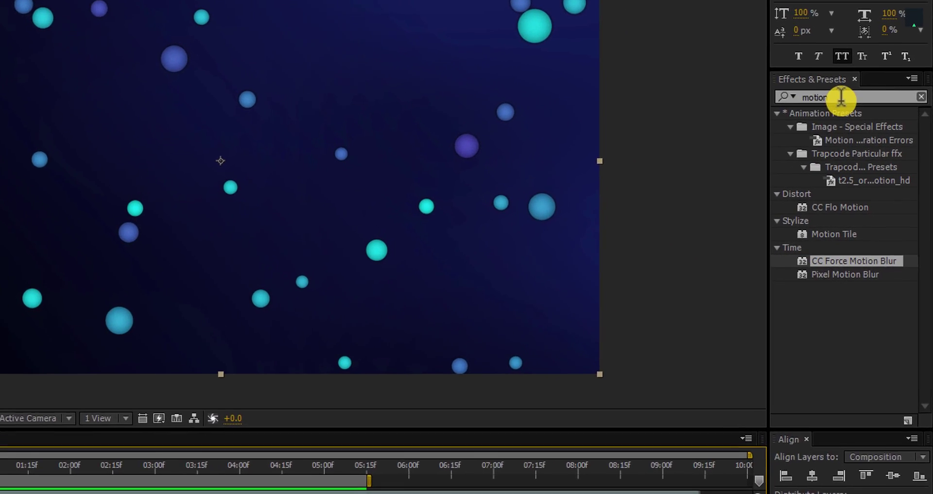
{"action": "left_click", "coordinate": [867, 141]}
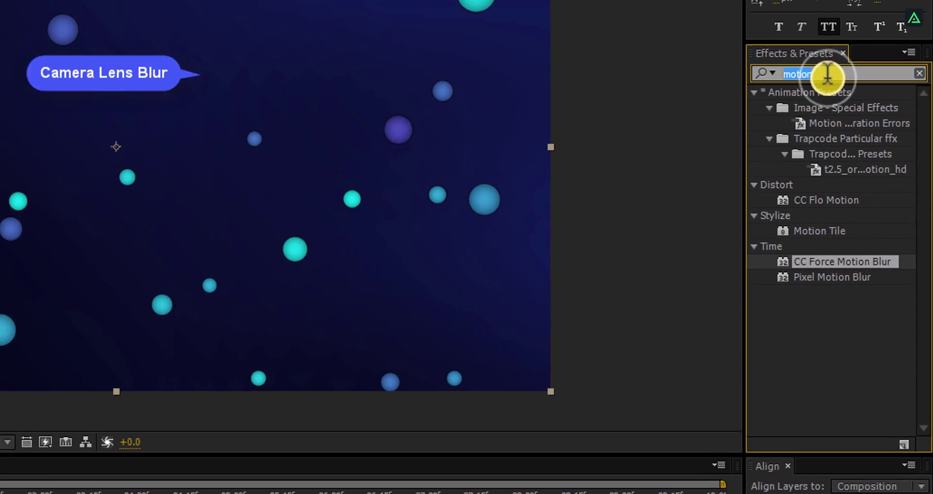
{"action": "type", "text": "blur"}
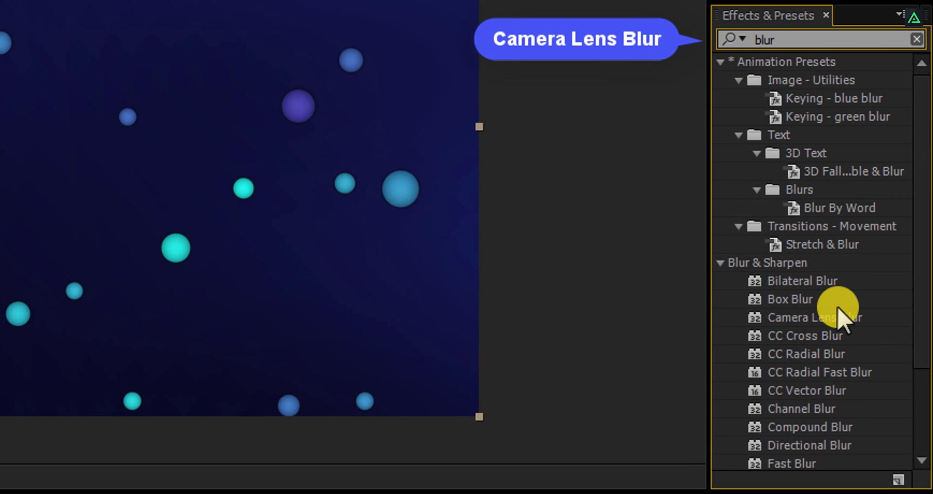
{"action": "left_click", "coordinate": [834, 317]}
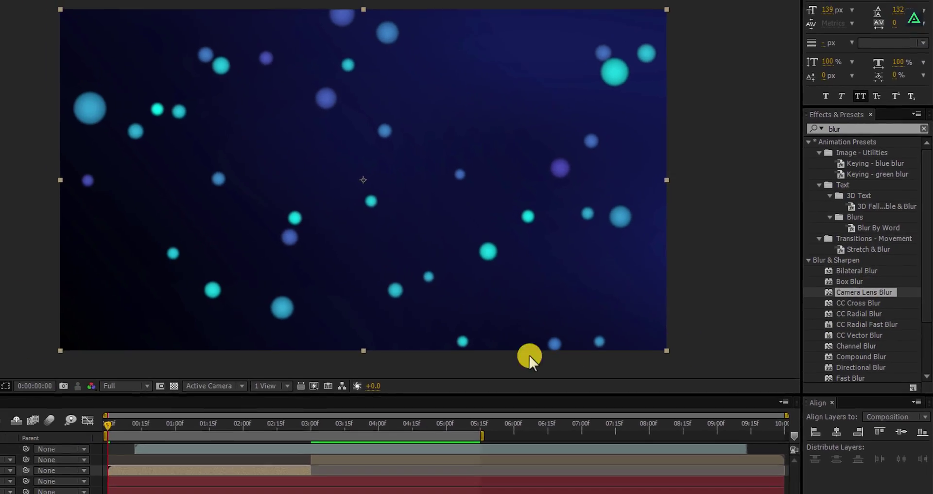
{"action": "left_click_drag", "start_coordinate": [121, 421], "coordinate": [171, 425]}
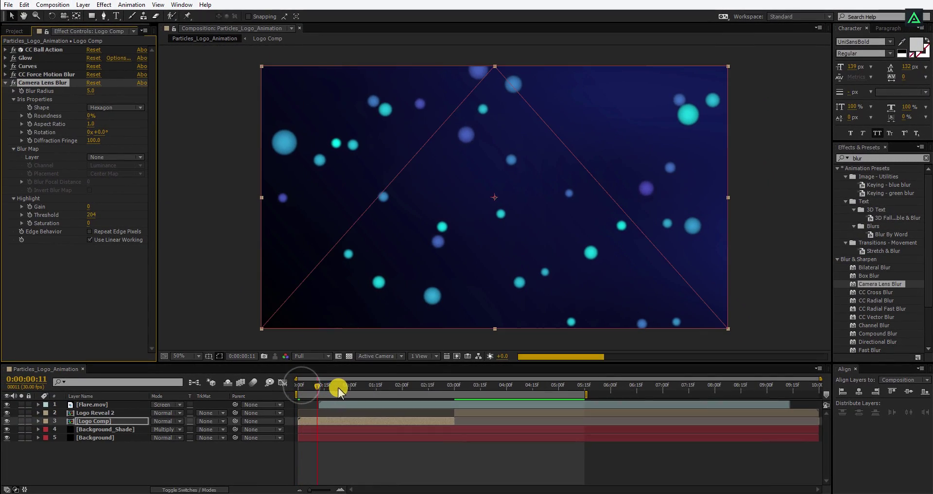
{"action": "left_click_drag", "start_coordinate": [340, 388], "coordinate": [349, 388]}
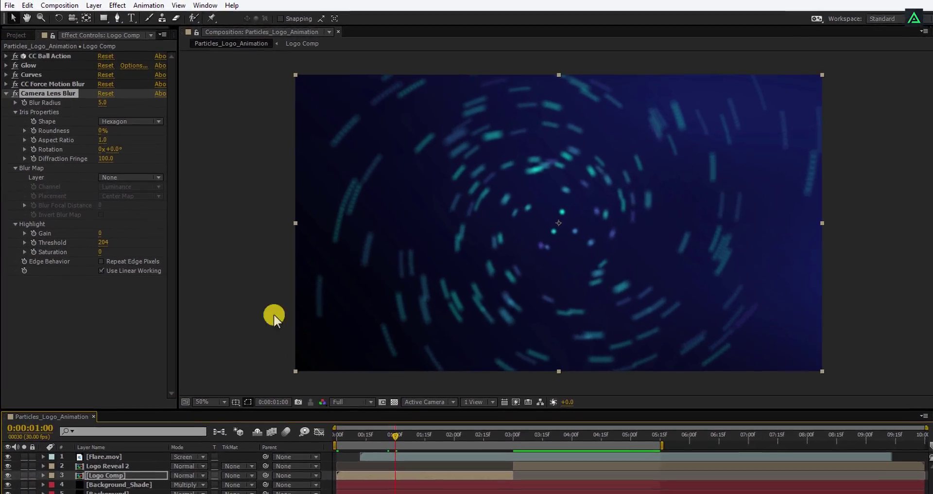
Set Blur Radius to 0 at 1 second and 25 at the first frame
{"action": "left_click", "coordinate": [104, 104]}
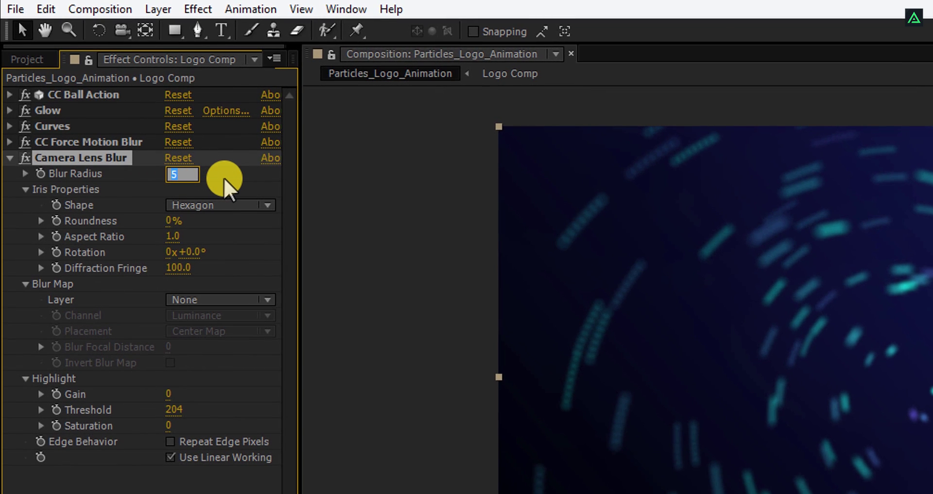
{"action": "type", "text": "0"}
{"action": "key", "text": "Return"}
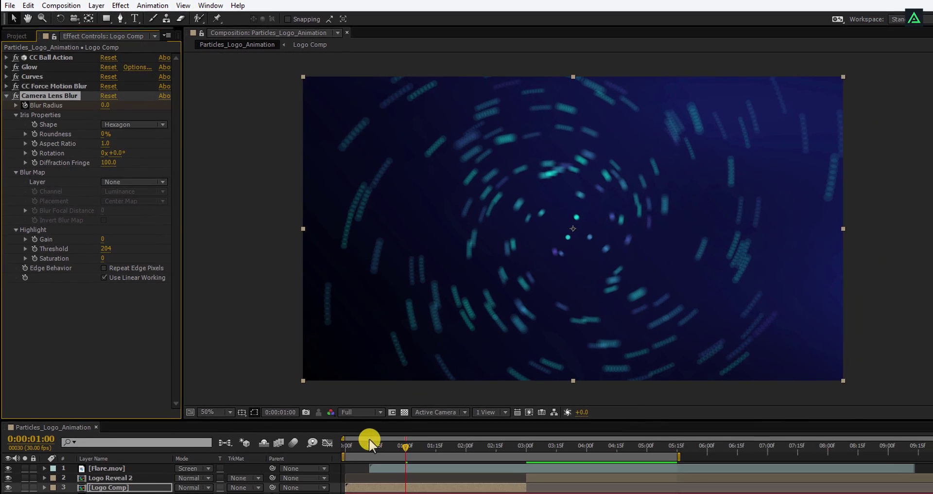
{"action": "key", "text": "Home"}
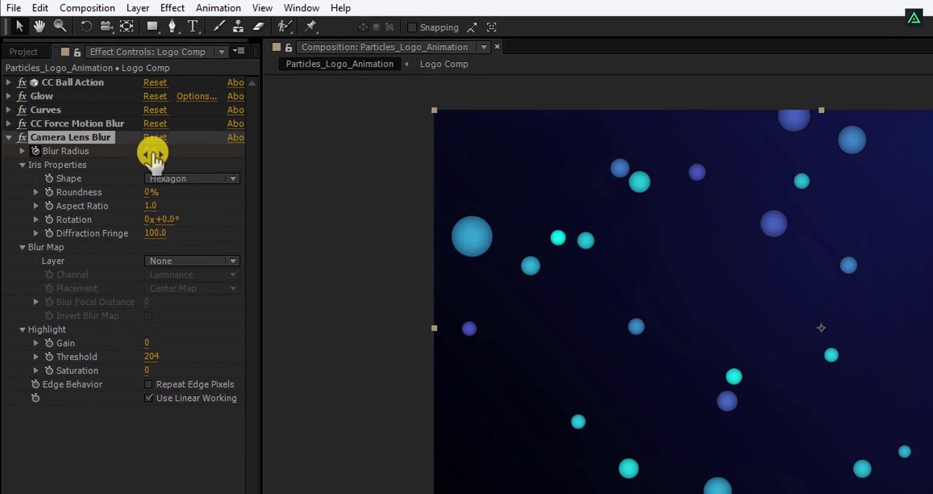
{"action": "left_click", "coordinate": [152, 153]}
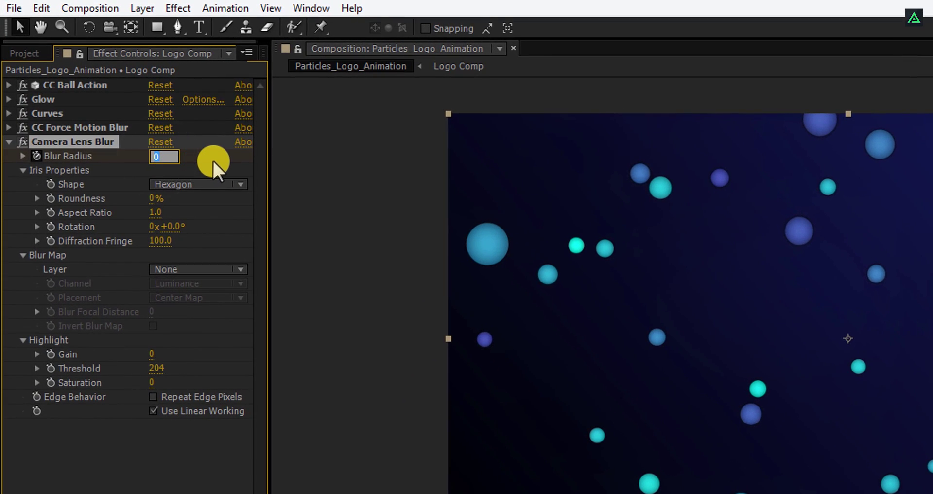
{"action": "type", "text": "25"}
{"action": "key", "text": "Return"}
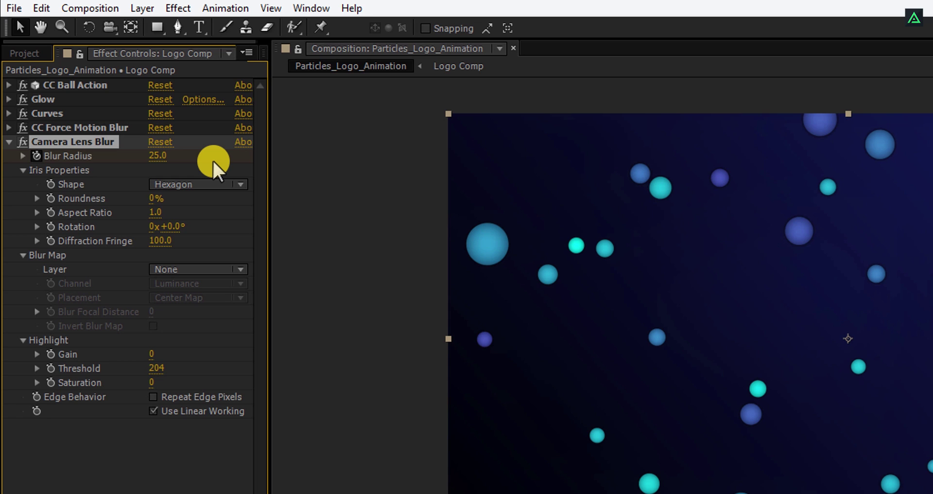